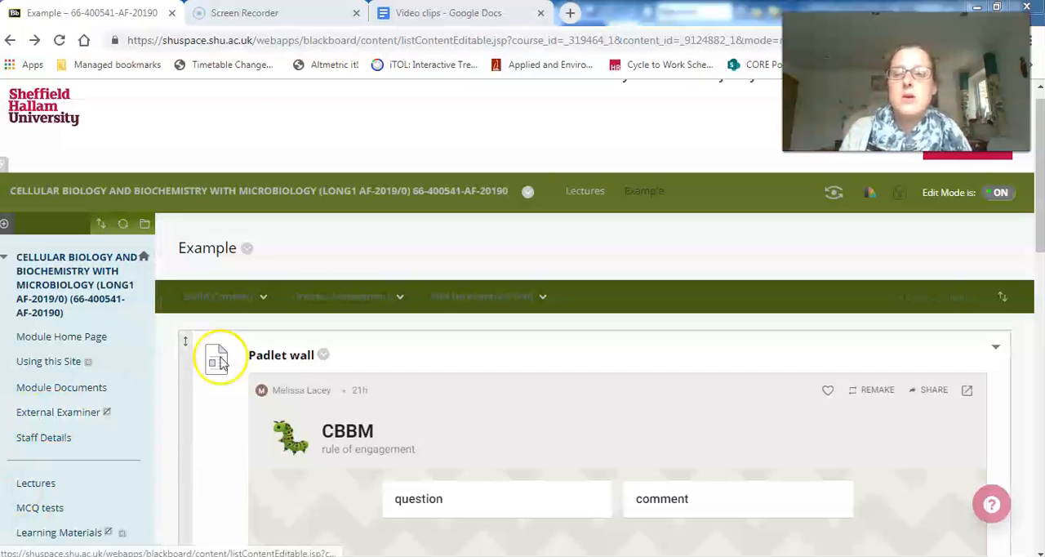
# - Open the form for creating a new test in the Example content area
pyautogui.click(328, 306)
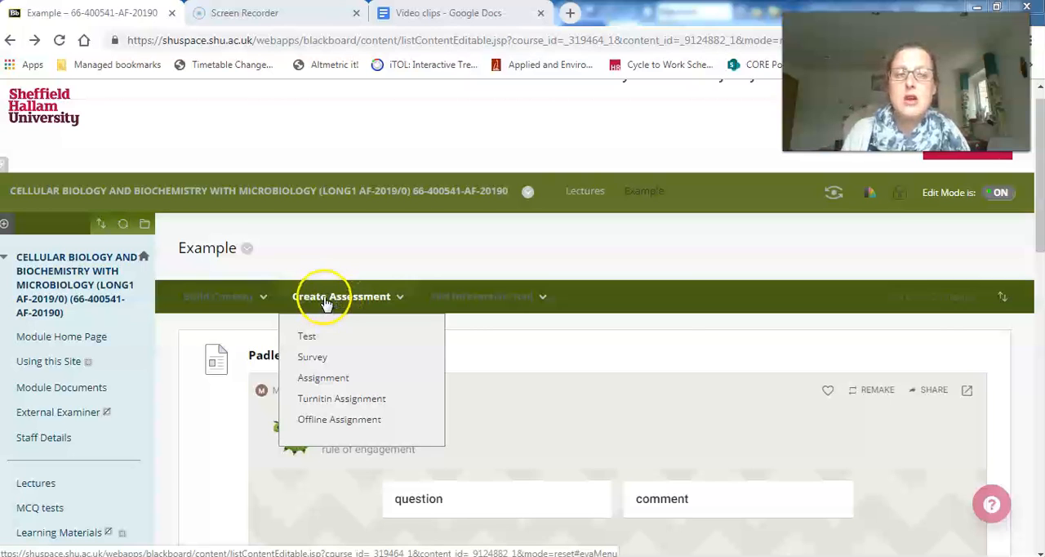
pyautogui.click(307, 336)
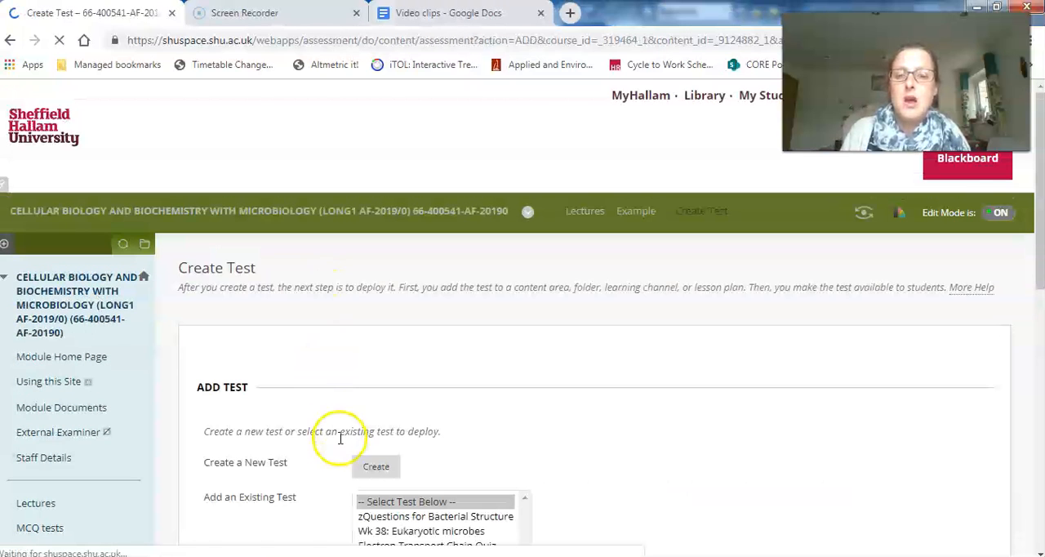
pyautogui.click(374, 468)
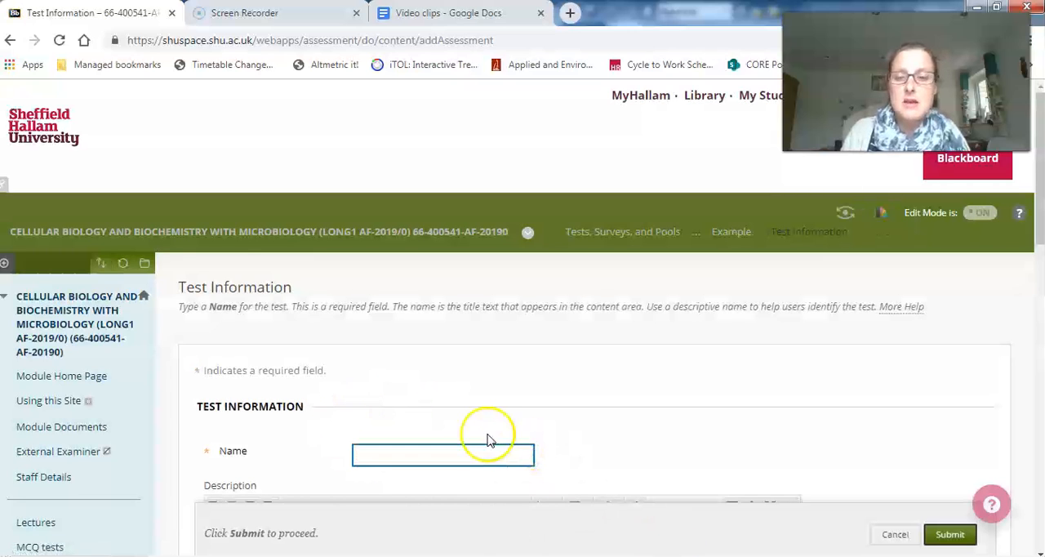
# - Go to the module's Tests, Surveys, and Pools page through the Site Tools
pyautogui.scroll(-2, 249, 233)
pyautogui.scroll(-5, 250, 239)
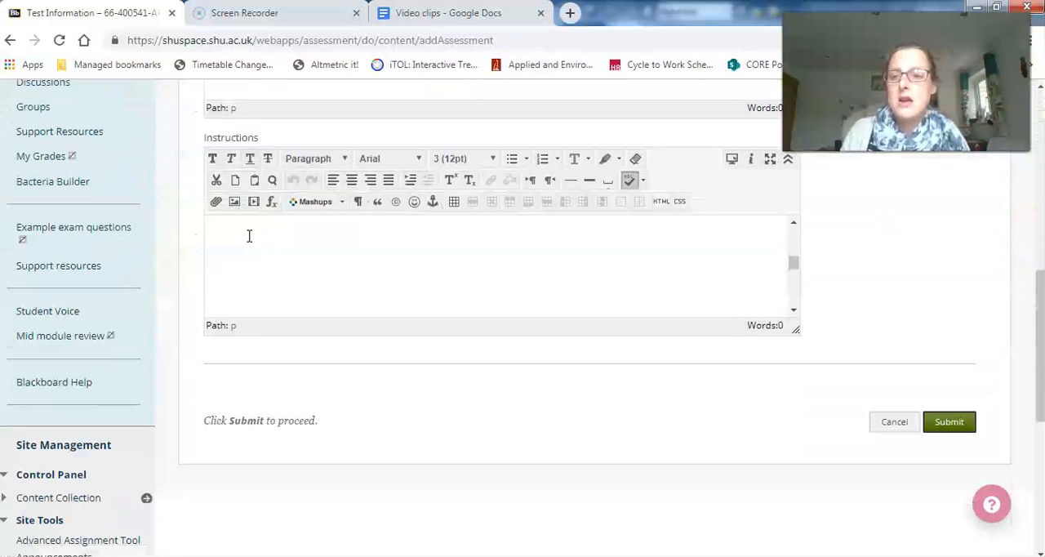
pyautogui.scroll(-3, 31, 482)
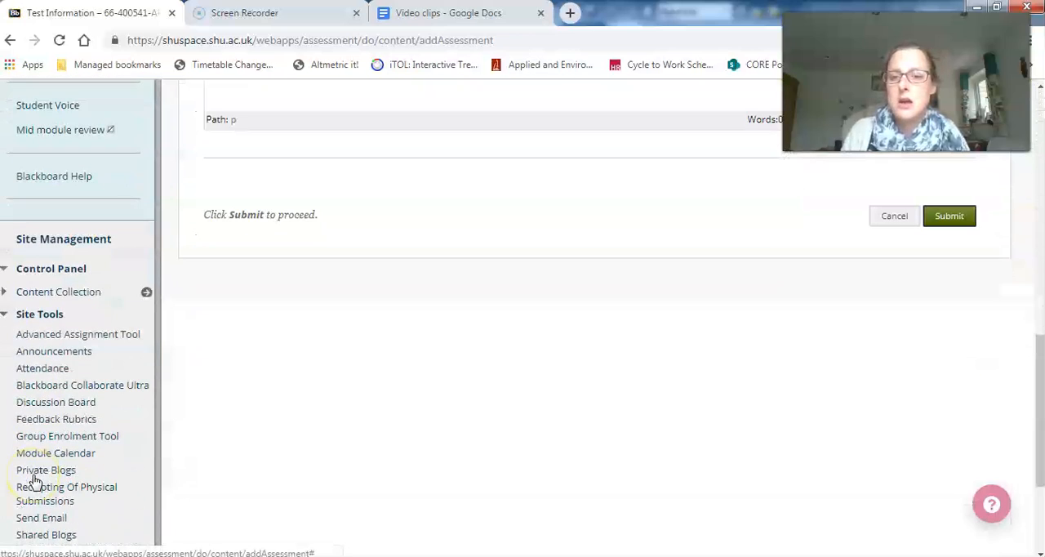
pyautogui.scroll(-1, 31, 440)
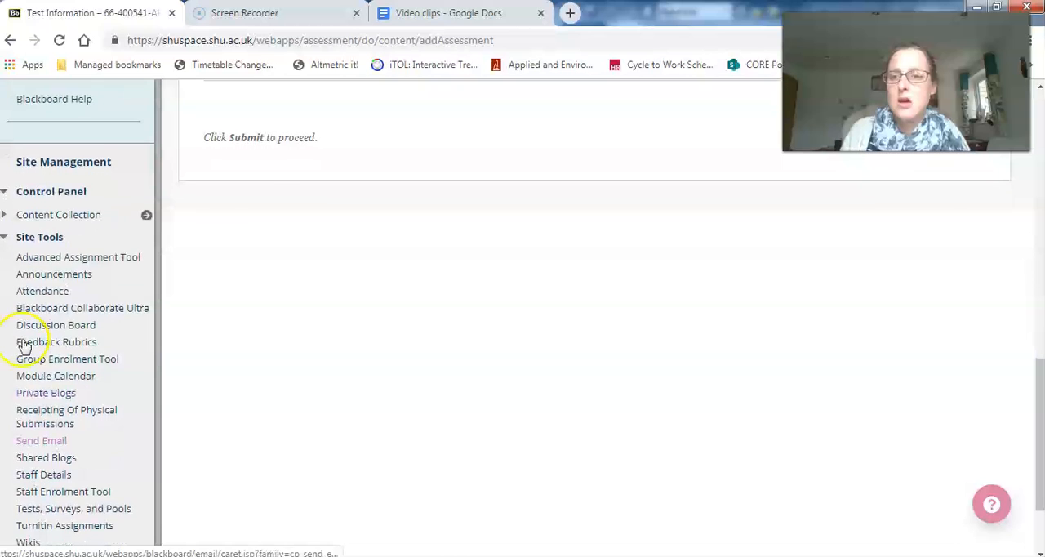
pyautogui.click(18, 237)
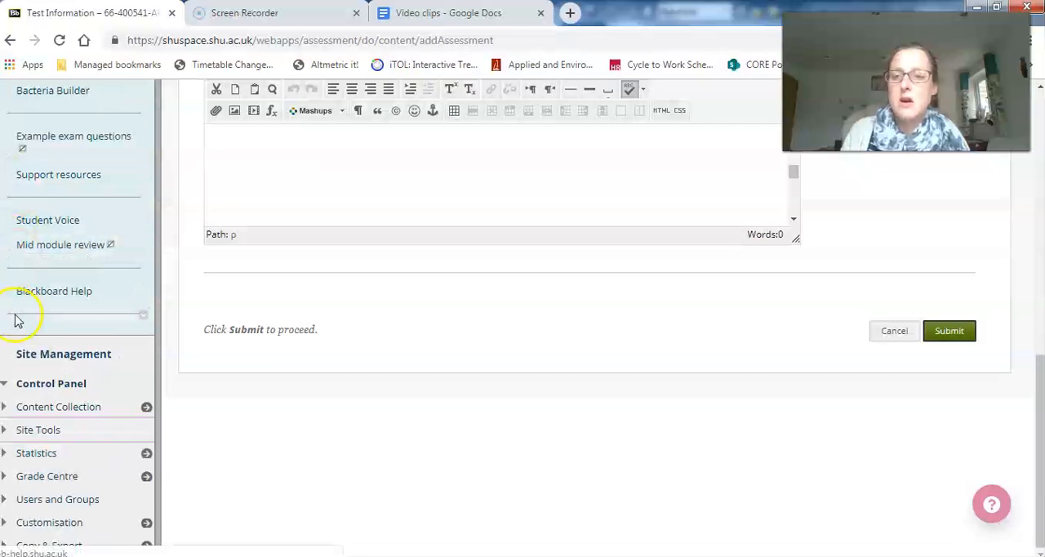
pyautogui.click(8, 430)
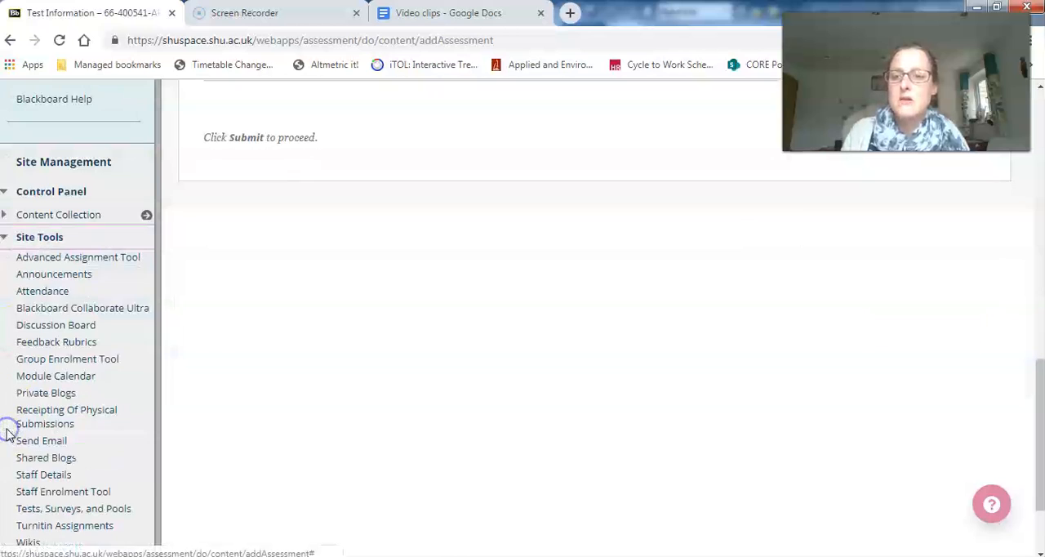
pyautogui.scroll(-2, 98, 318)
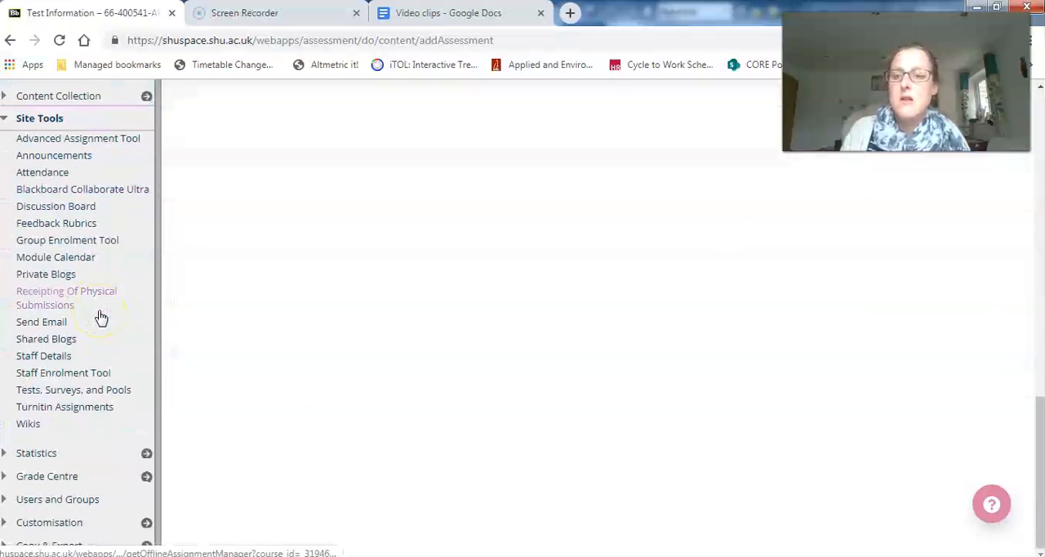
pyautogui.click(93, 391)
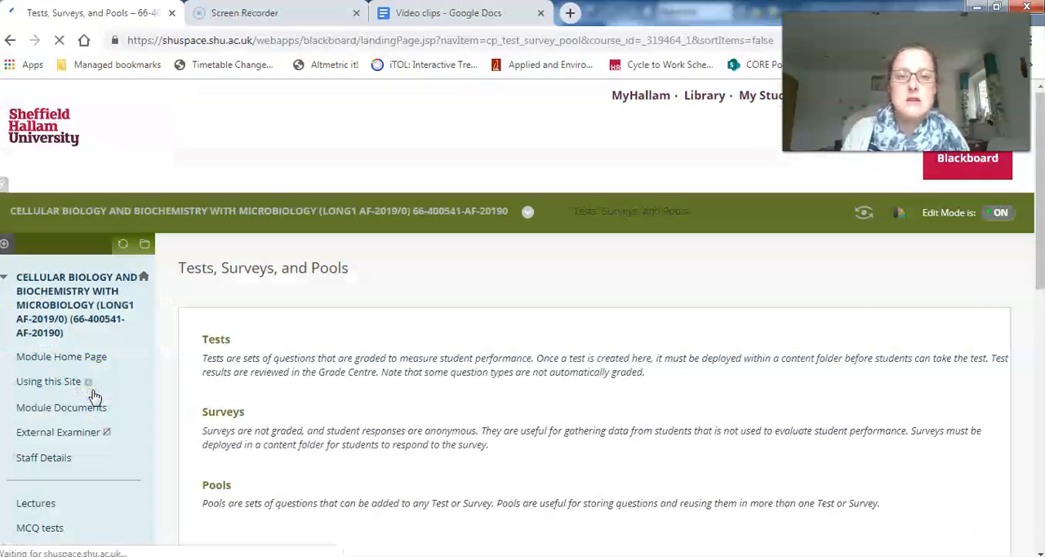
# - Open the list of tests and start building a new test there
pyautogui.click(214, 341)
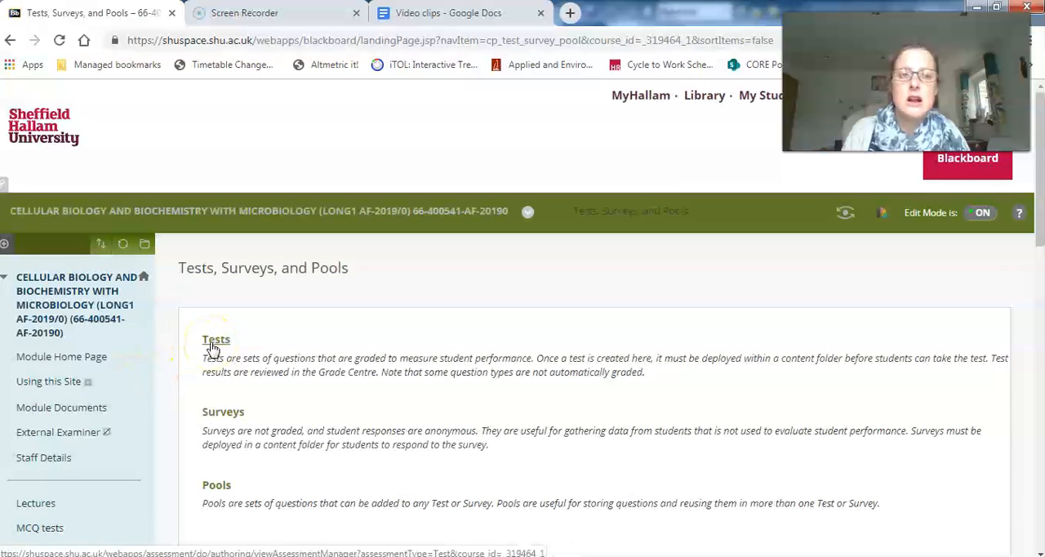
pyautogui.click(213, 341)
pyautogui.click(216, 334)
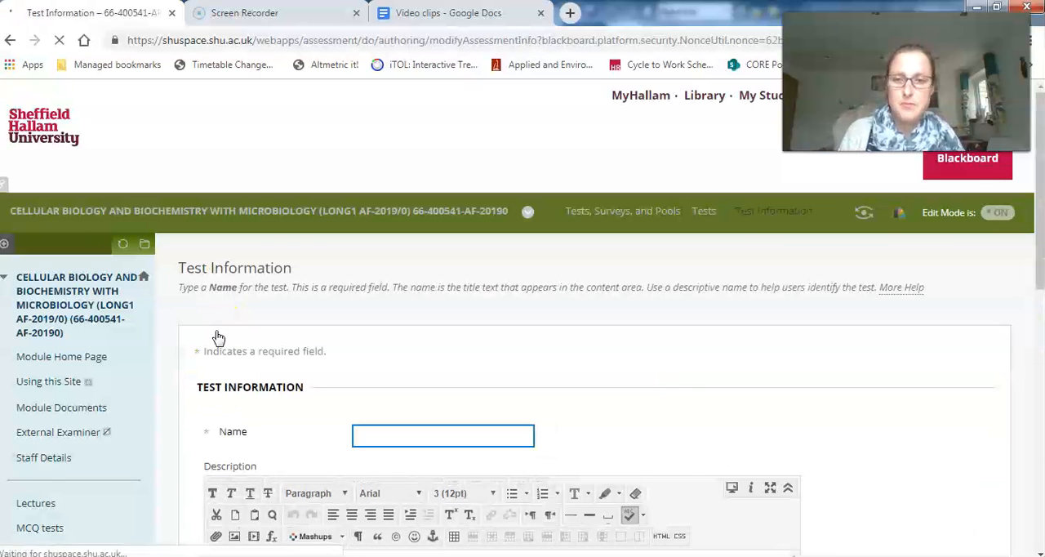
pyautogui.click(215, 322)
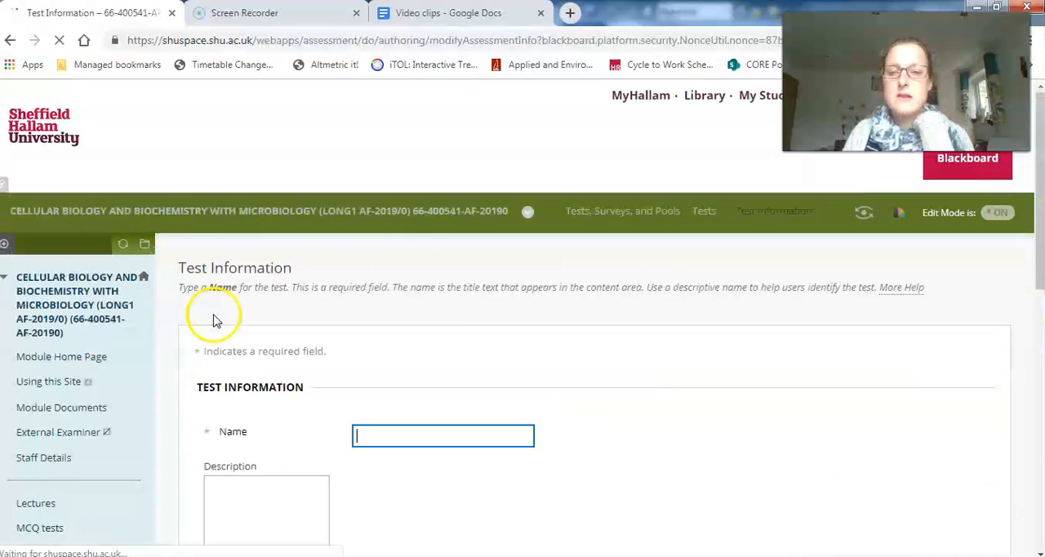
# - Name the new test "Example quiz" and submit its information with the description and instructions left empty
pyautogui.click(389, 430)
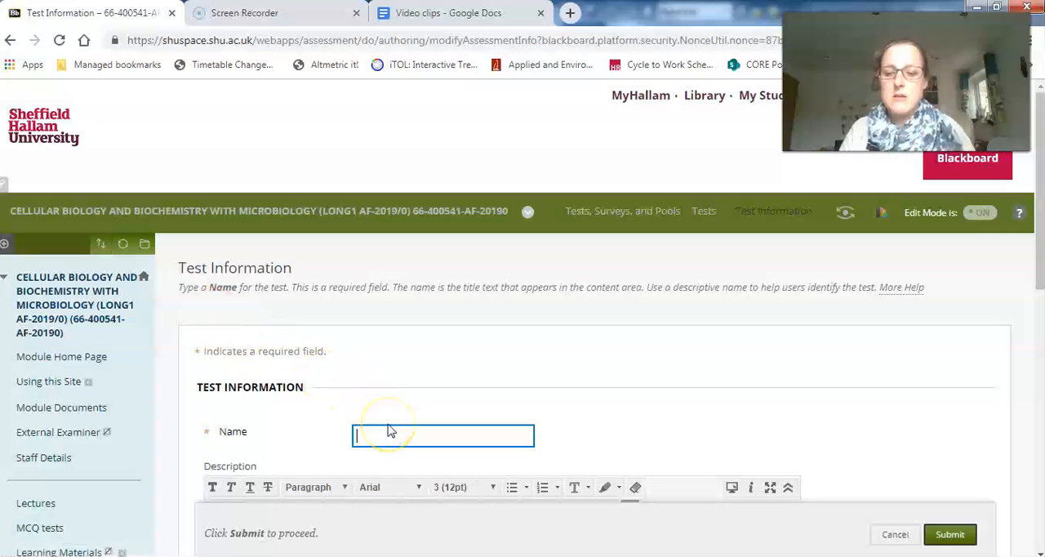
pyautogui.write('Example')
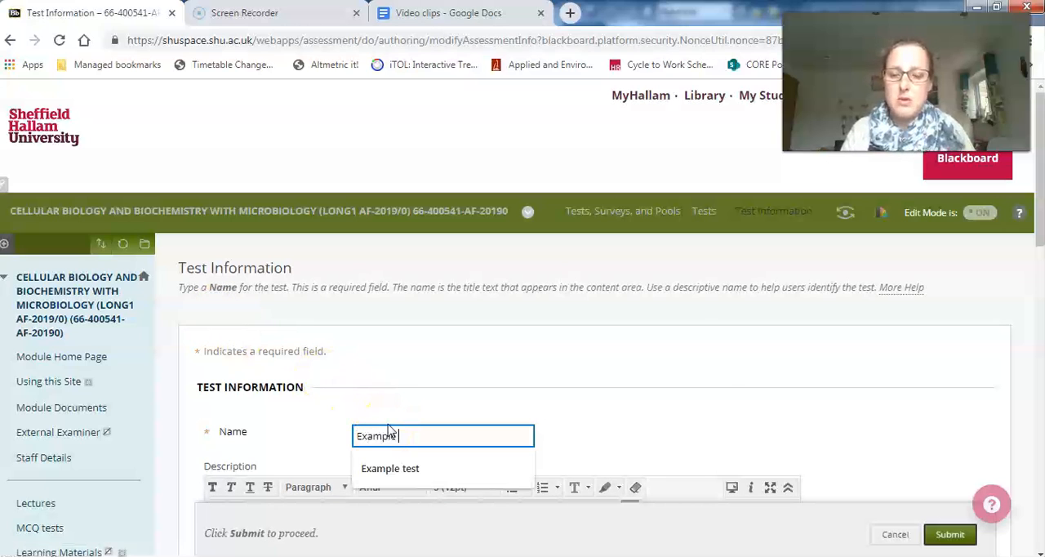
pyautogui.write(' quiz')
pyautogui.click(671, 396)
pyautogui.scroll(-2, 671, 399)
pyautogui.scroll(-2, 671, 401)
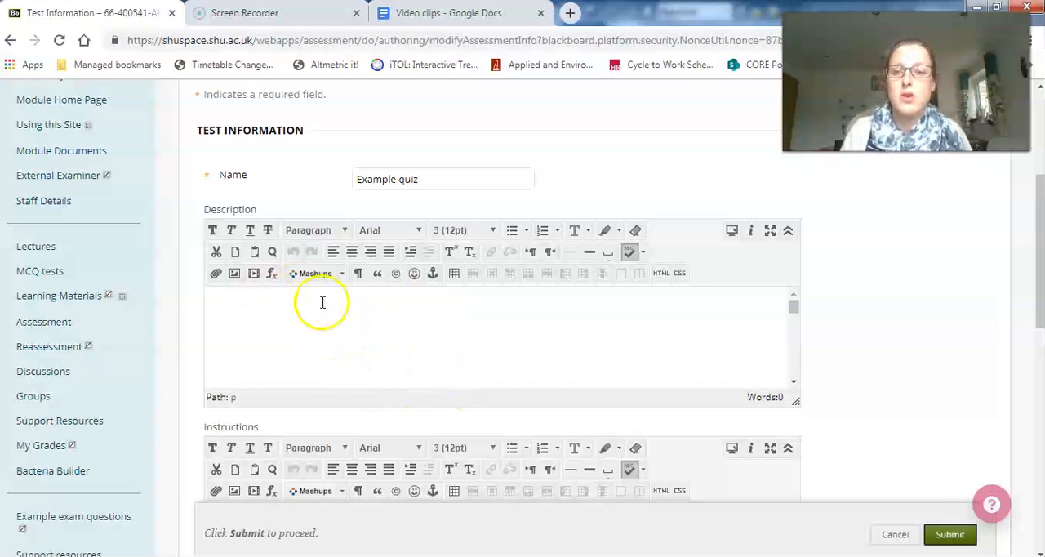
pyautogui.scroll(-2, 868, 336)
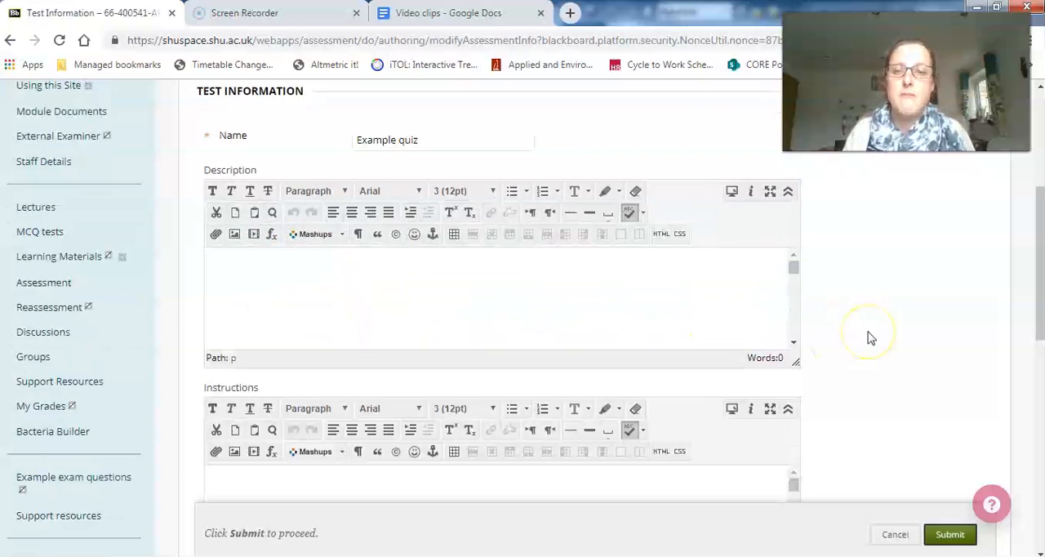
pyautogui.click(947, 535)
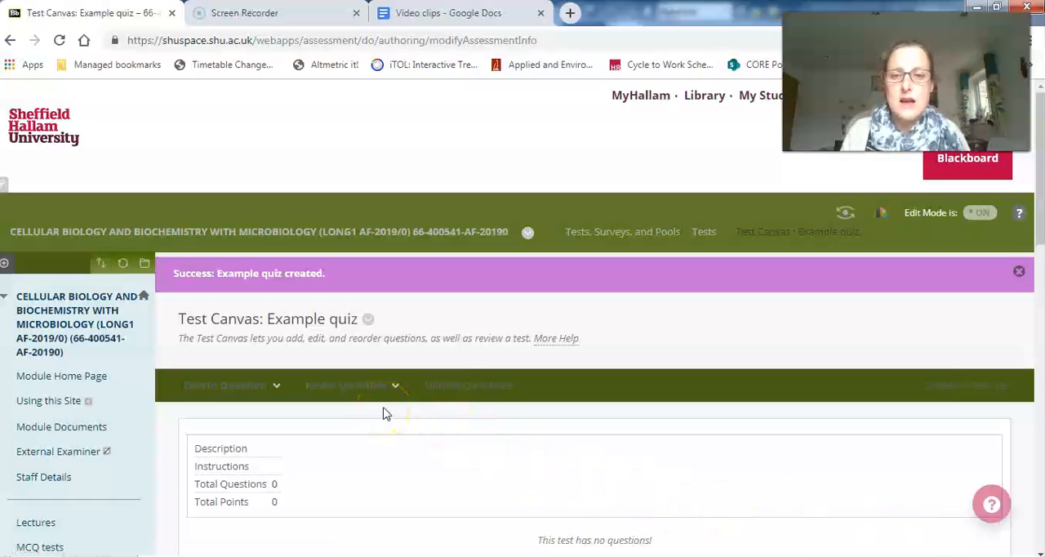
# - Start a new multiple choice question in the Example quiz test
pyautogui.click(311, 385)
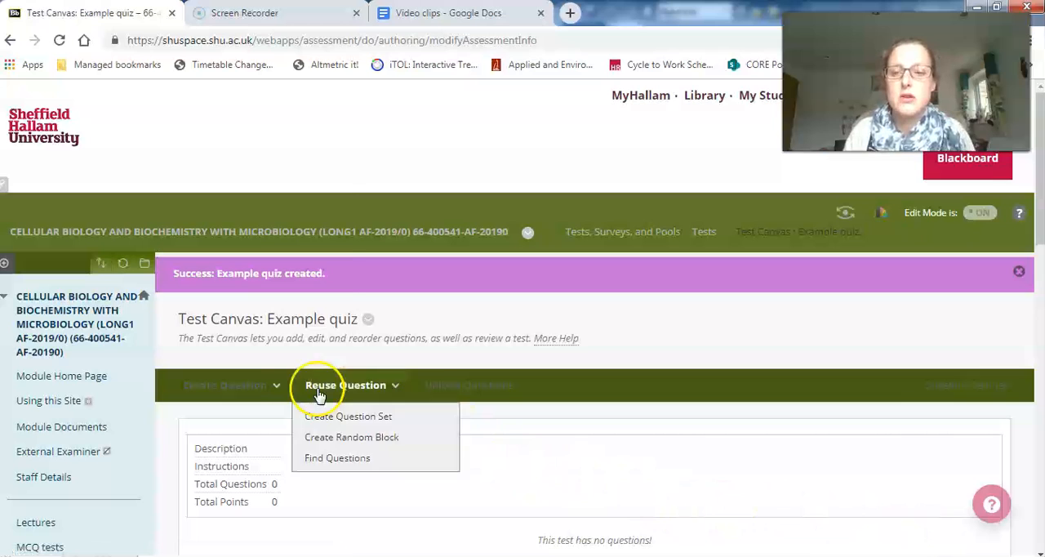
pyautogui.click(266, 387)
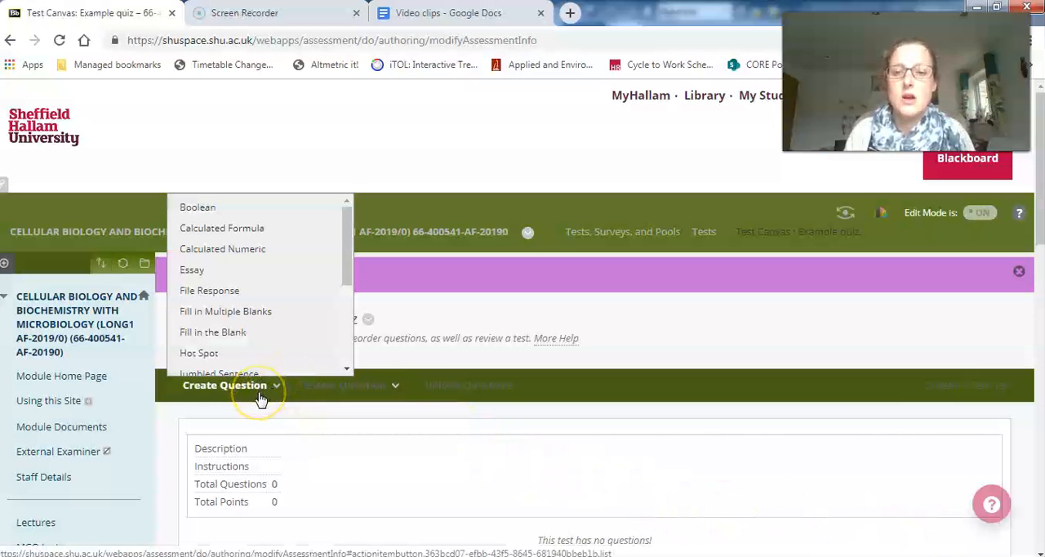
pyautogui.moveTo(347, 224); pyautogui.dragTo(346, 294)
pyautogui.click(259, 279)
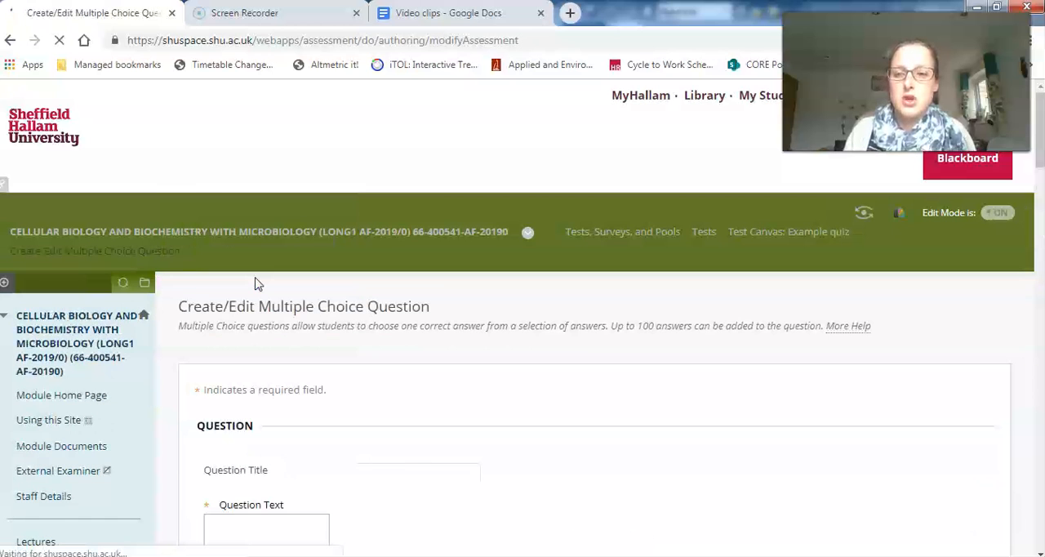
# - Enter "Question?" as the question text and leave the question title blank
pyautogui.scroll(-2, 555, 380)
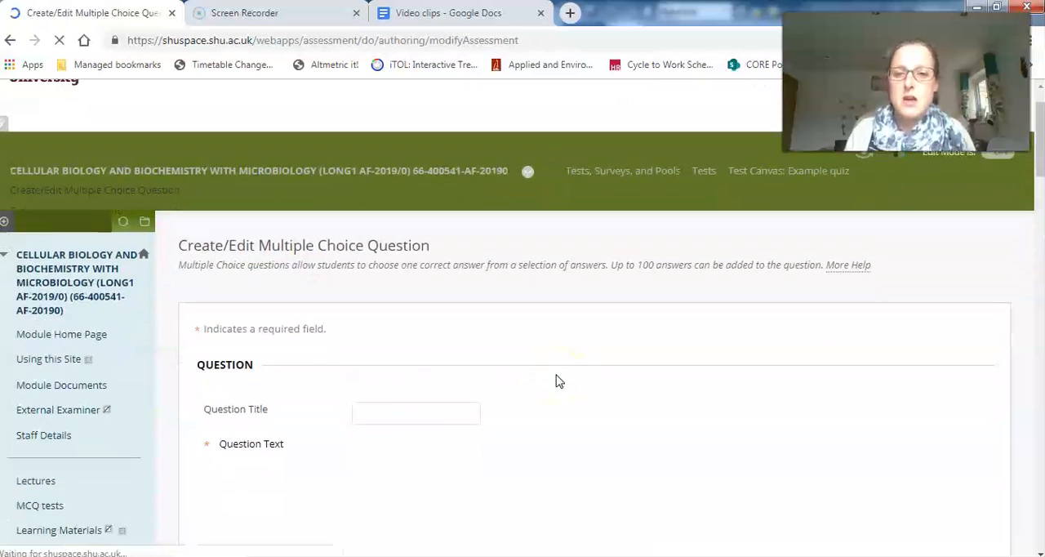
pyautogui.scroll(-2, 558, 381)
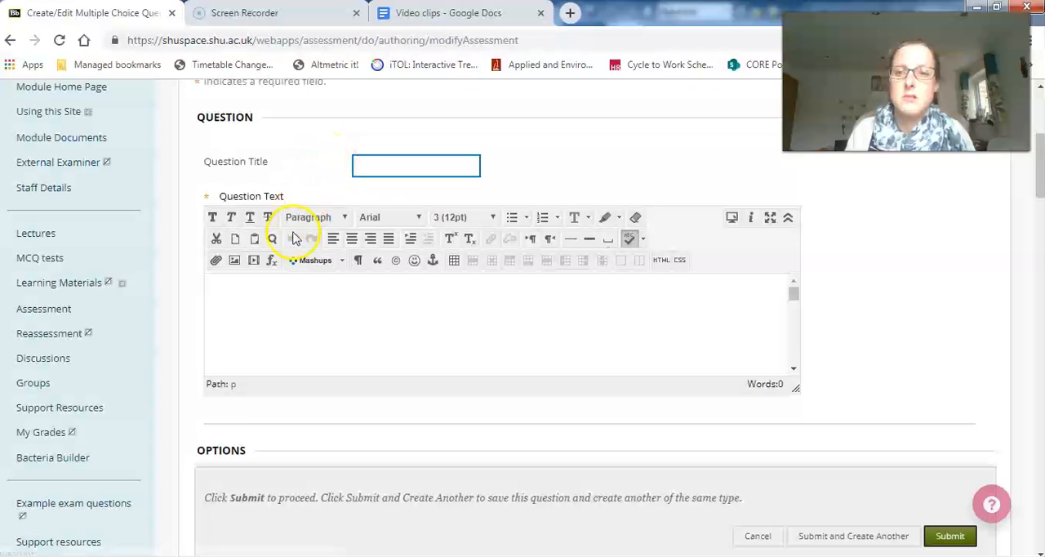
pyautogui.click(241, 297)
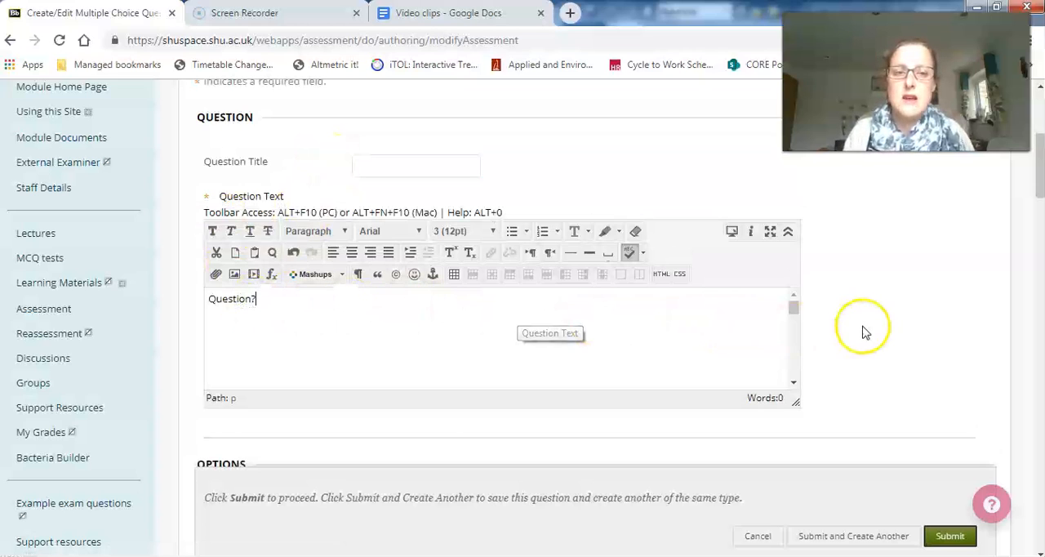
pyautogui.scroll(-4, 865, 333)
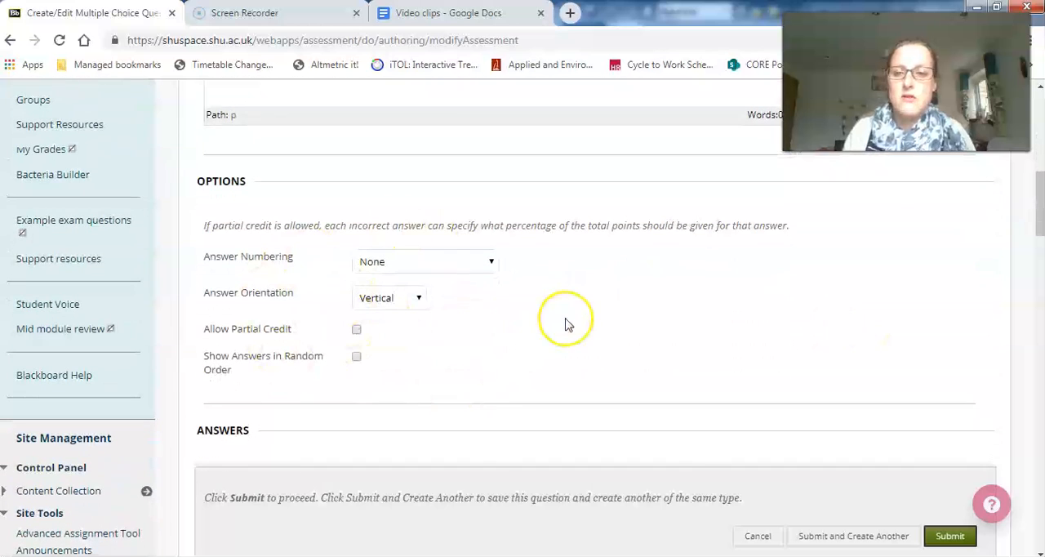
pyautogui.scroll(-1, 565, 324)
pyautogui.scroll(-4, 565, 324)
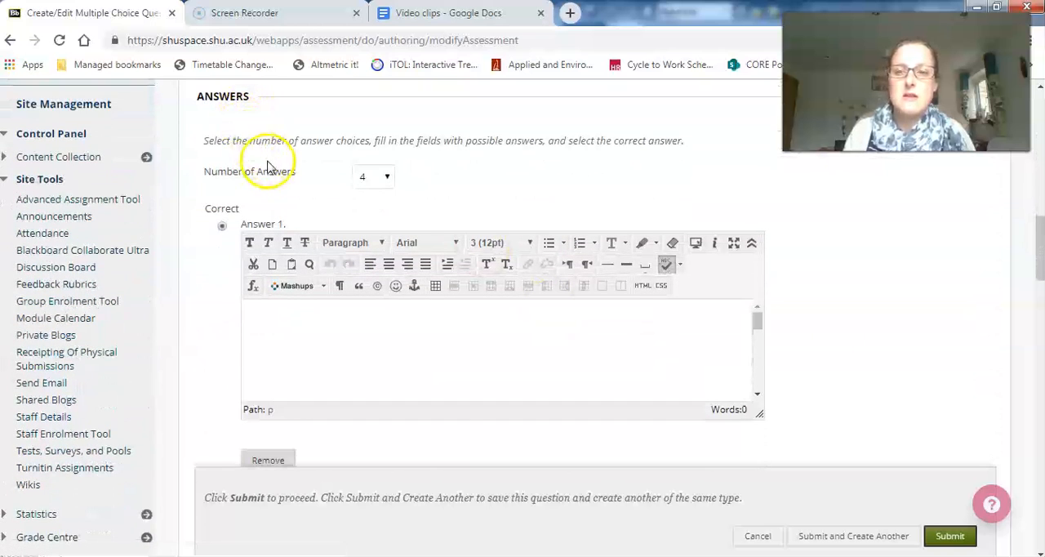
pyautogui.click(386, 176)
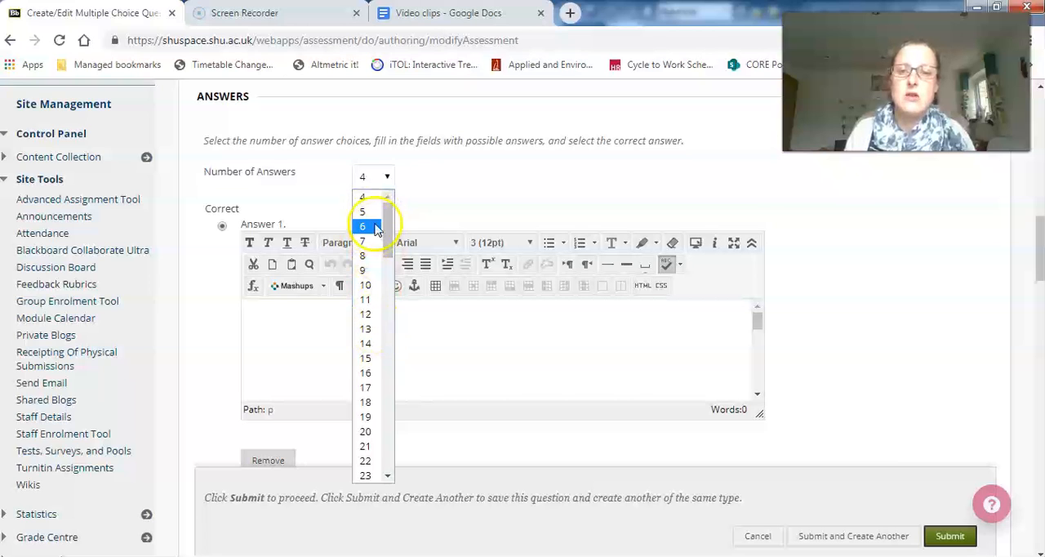
pyautogui.moveTo(390, 245); pyautogui.dragTo(377, 208)
pyautogui.click(371, 181)
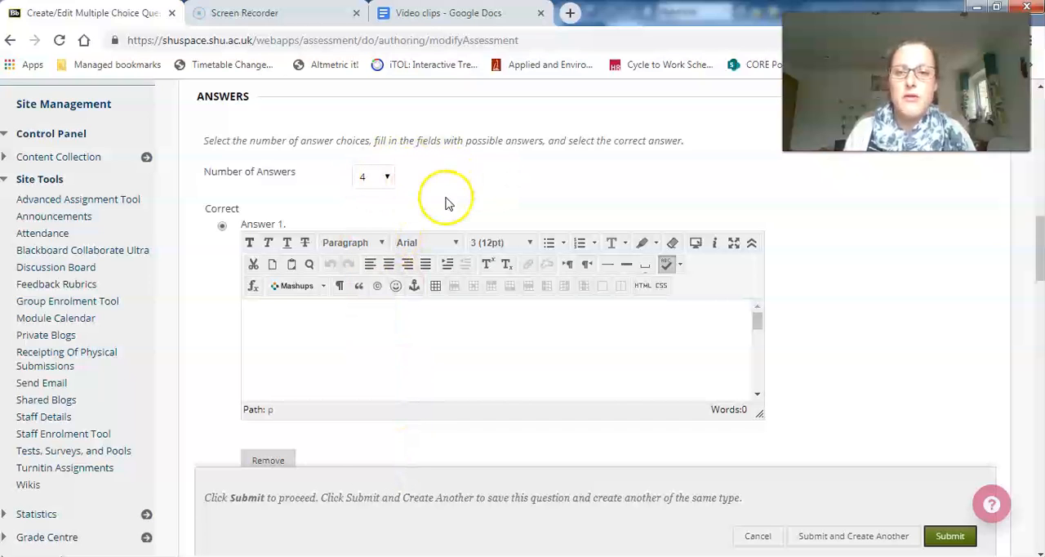
# - Remove the first of the four answer choices from the multiple choice question
pyautogui.scroll(-1, 446, 203)
pyautogui.scroll(-1, 446, 202)
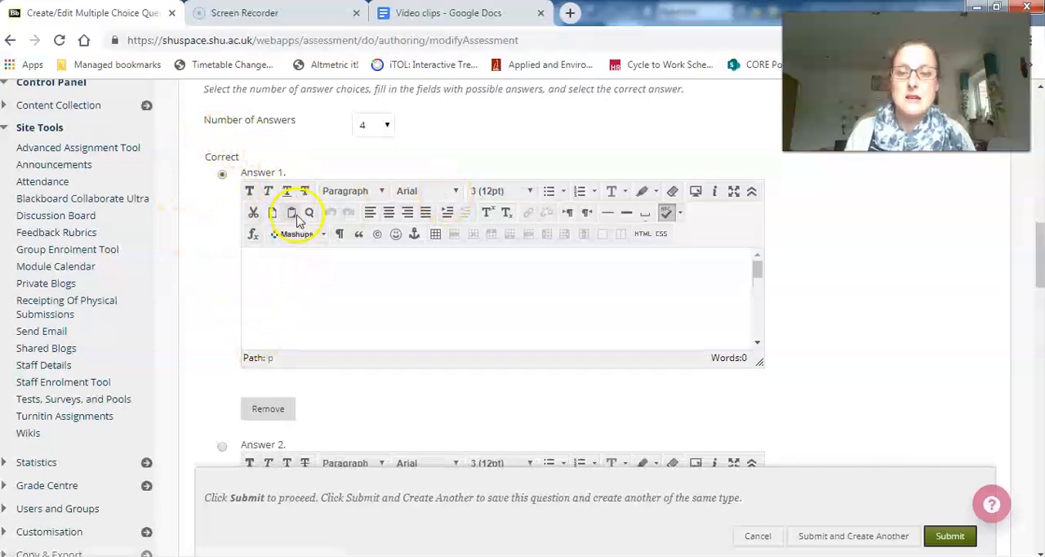
pyautogui.click(278, 408)
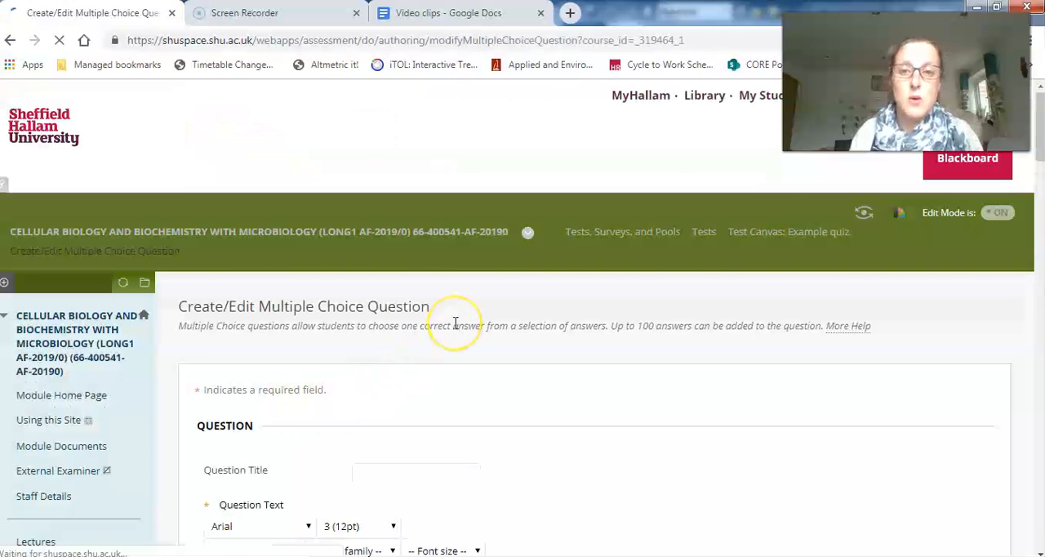
# - Enter "answer 1" as the text of Answer 1 in the multiple choice question
pyautogui.scroll(-4, 457, 327)
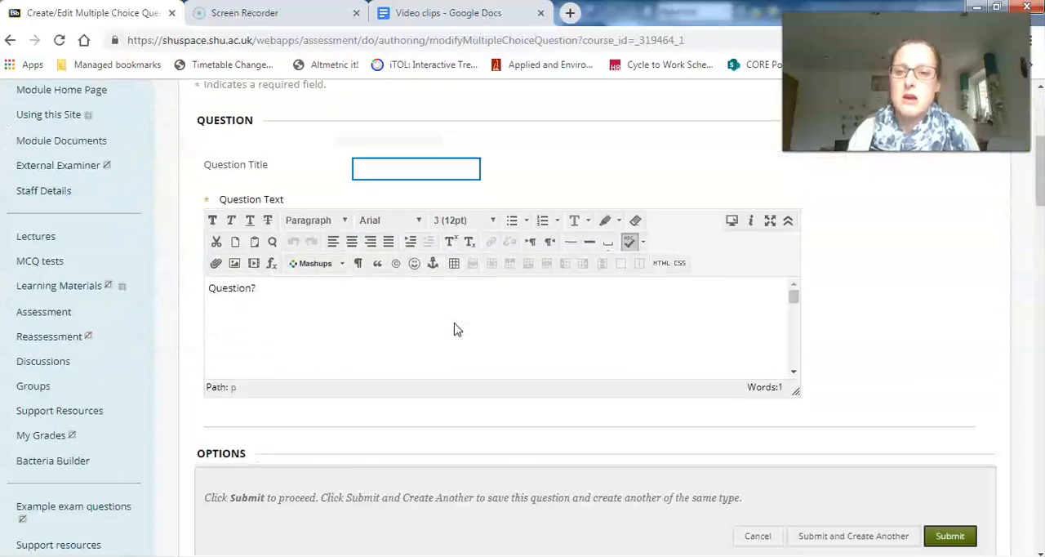
pyautogui.scroll(-10, 457, 329)
pyautogui.scroll(8, 502, 299)
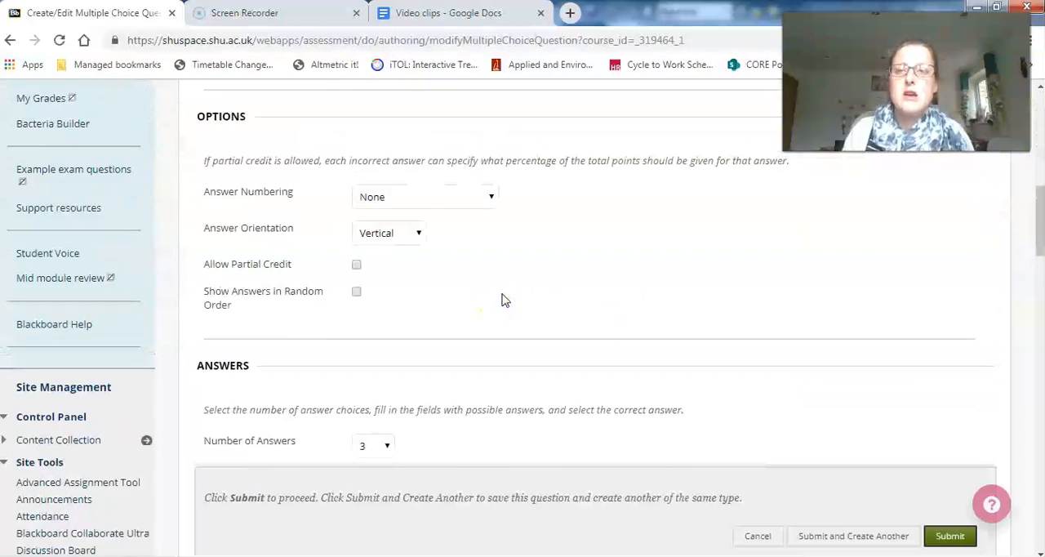
pyautogui.click(579, 234)
pyautogui.click(796, 200)
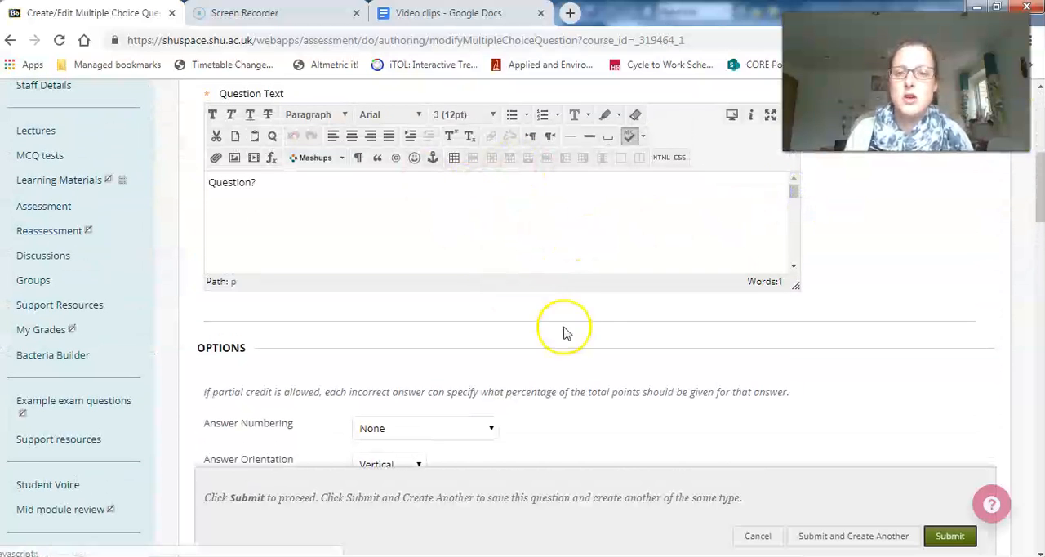
pyautogui.scroll(-2, 711, 466)
pyautogui.scroll(-3, 711, 466)
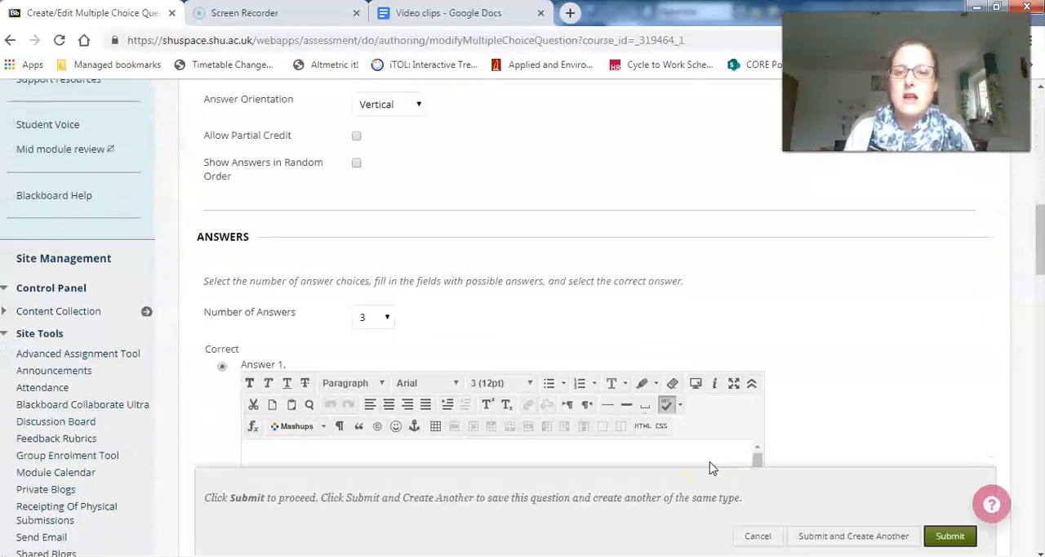
pyautogui.scroll(-2, 693, 329)
pyautogui.click(493, 284)
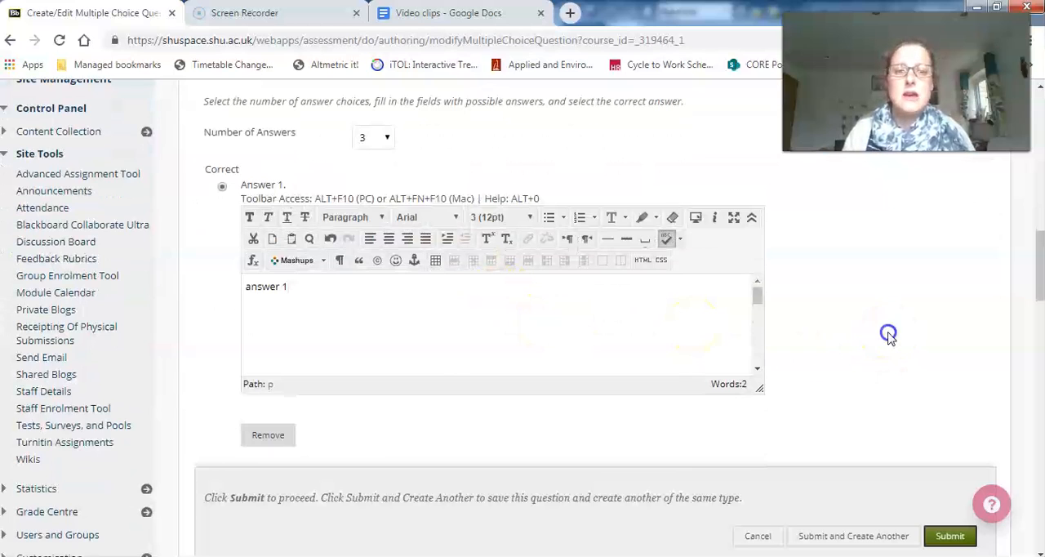
# - Enter "answer 2" as the text of Answer 2 and "answer 3" as the text of Answer 3
pyautogui.scroll(-4, 890, 334)
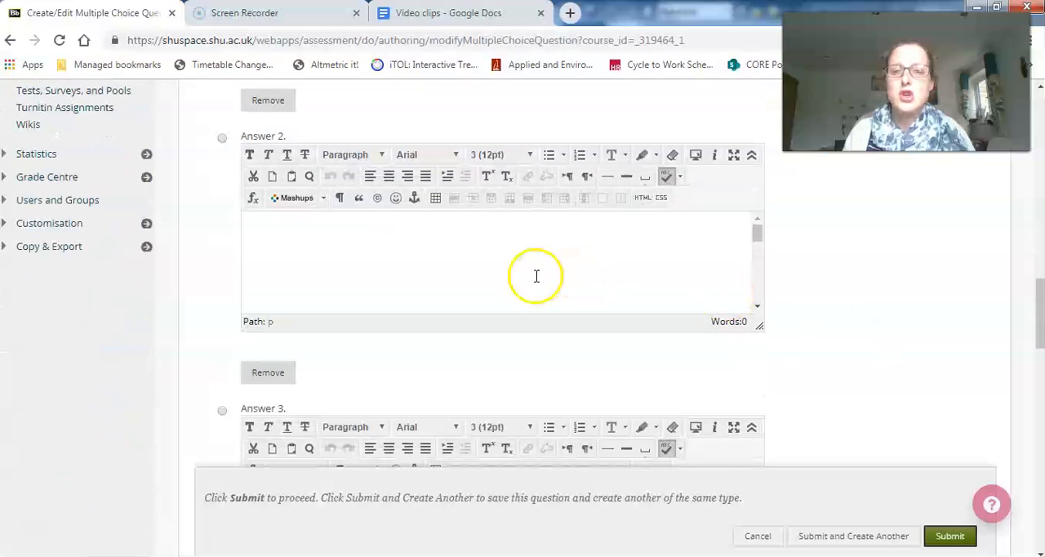
pyautogui.click(514, 241)
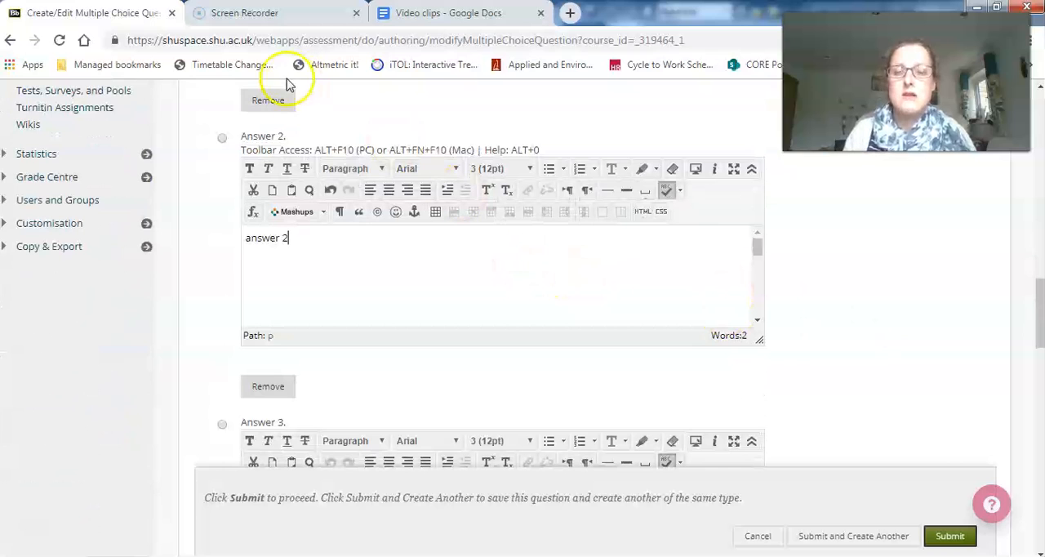
pyautogui.scroll(-1, 326, 400)
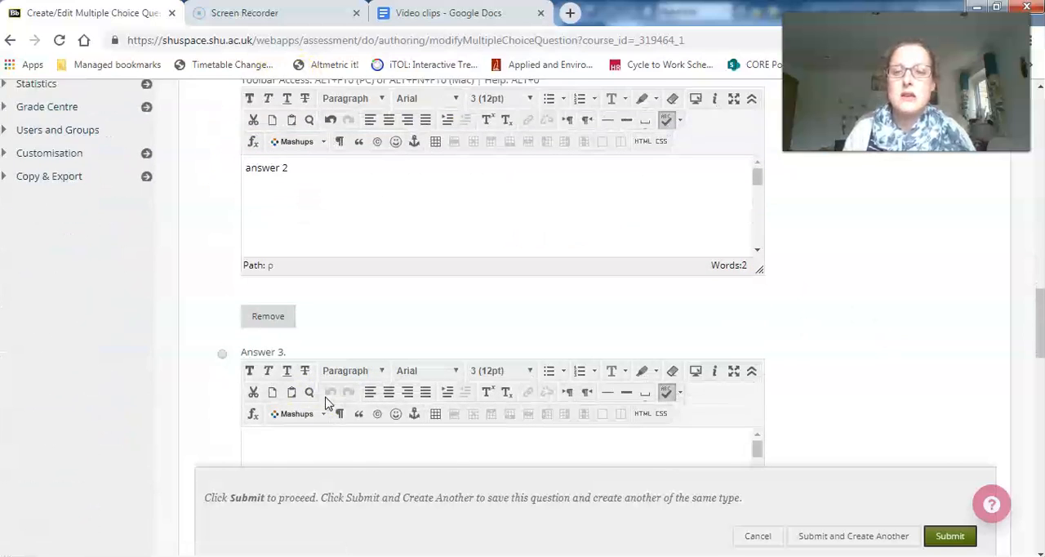
pyautogui.click(243, 322)
pyautogui.click(284, 411)
pyautogui.write('answer 3')
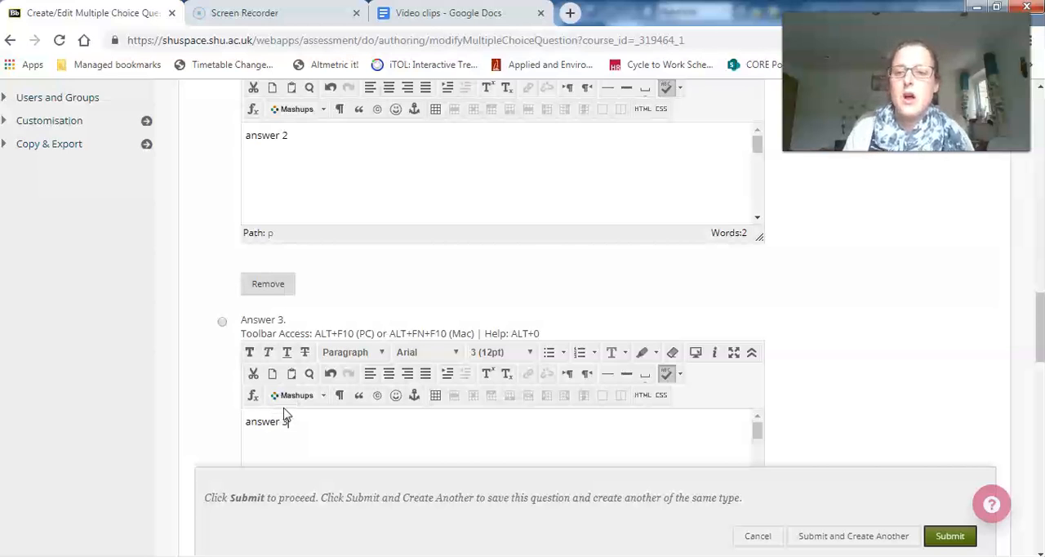
# - Mark Answer 3 as the correct answer and submit the question with both response feedback fields left blank
pyautogui.click(222, 323)
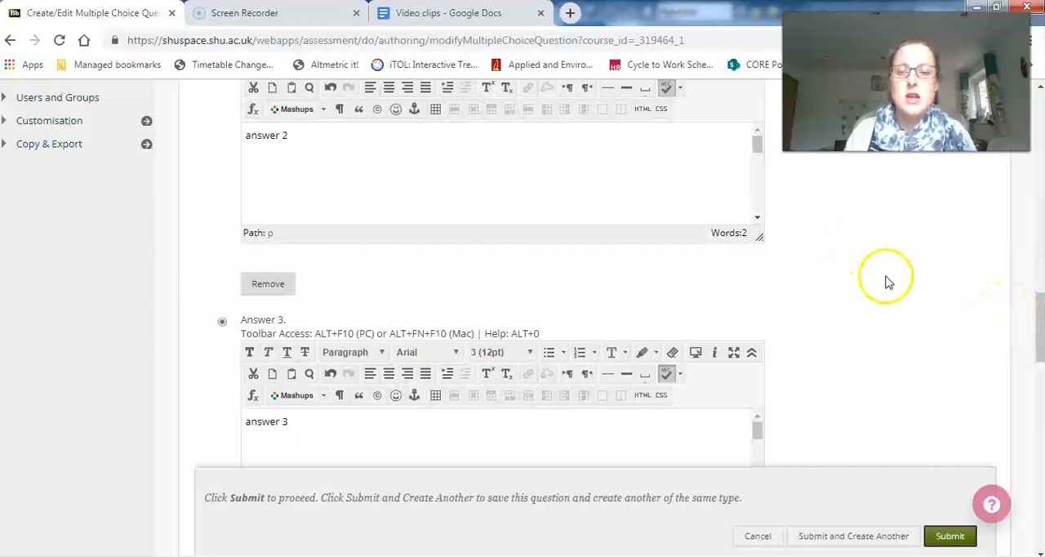
pyautogui.moveTo(1039, 335); pyautogui.dragTo(1039, 415)
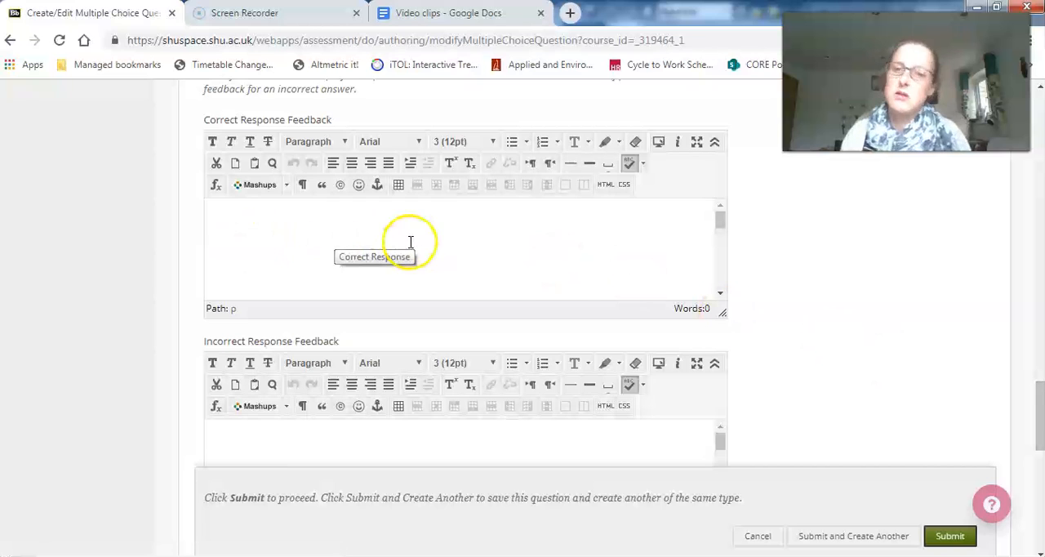
pyautogui.scroll(-1, 524, 221)
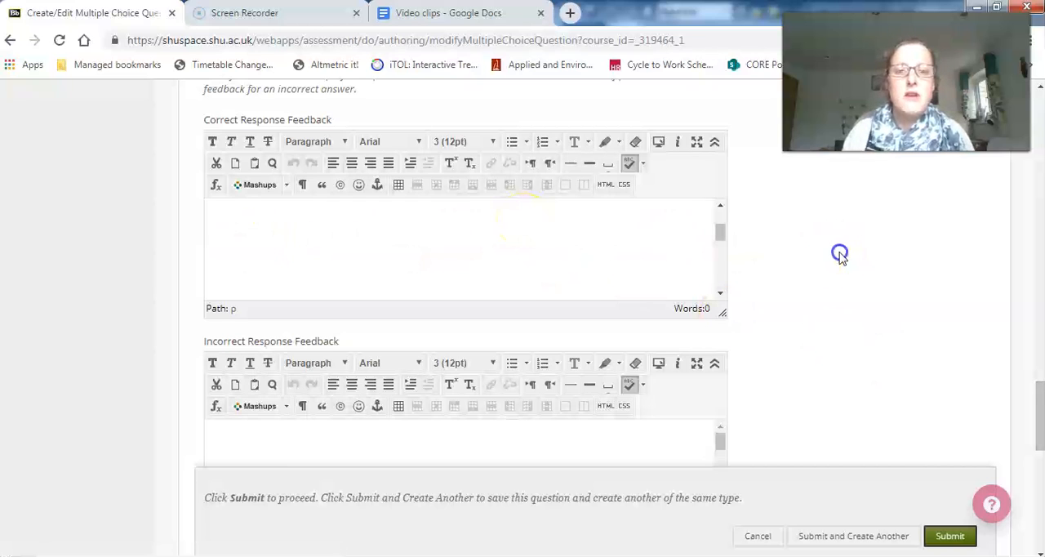
pyautogui.scroll(-2, 840, 255)
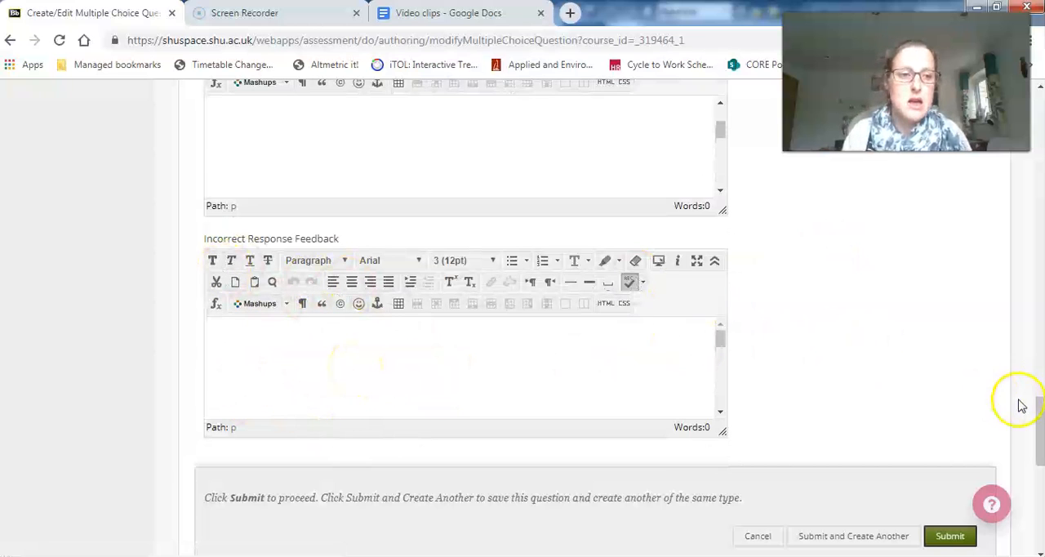
pyautogui.moveTo(1035, 411); pyautogui.dragTo(1040, 497)
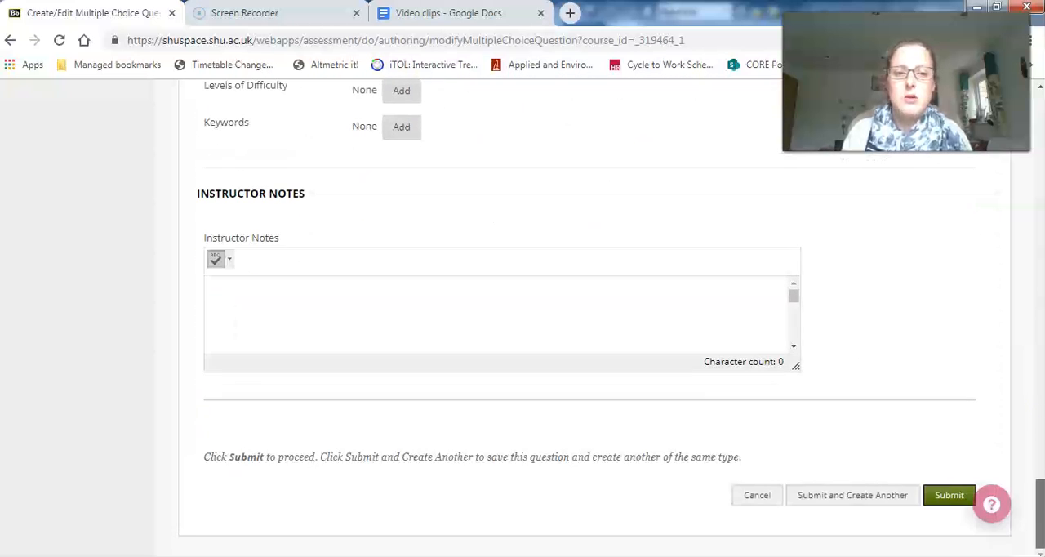
pyautogui.click(946, 497)
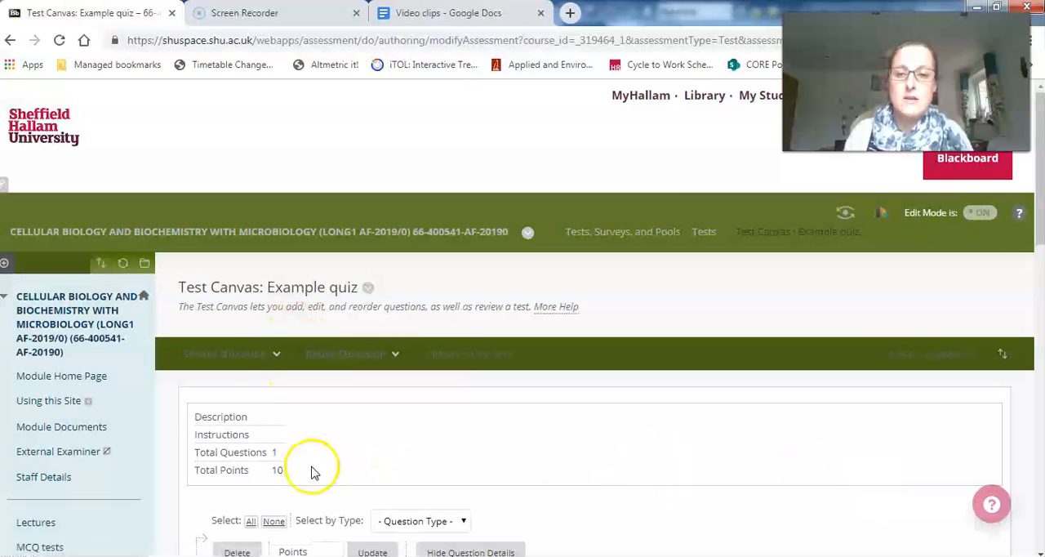
# - Look over the available question types and check the new multiple choice question in the test canvas
pyautogui.click(229, 359)
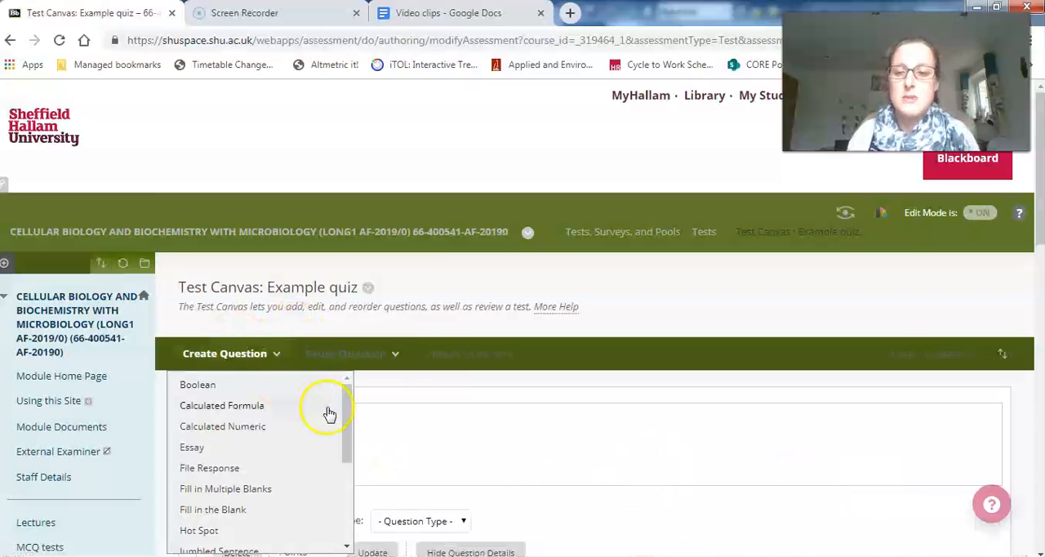
pyautogui.scroll(-1, 783, 423)
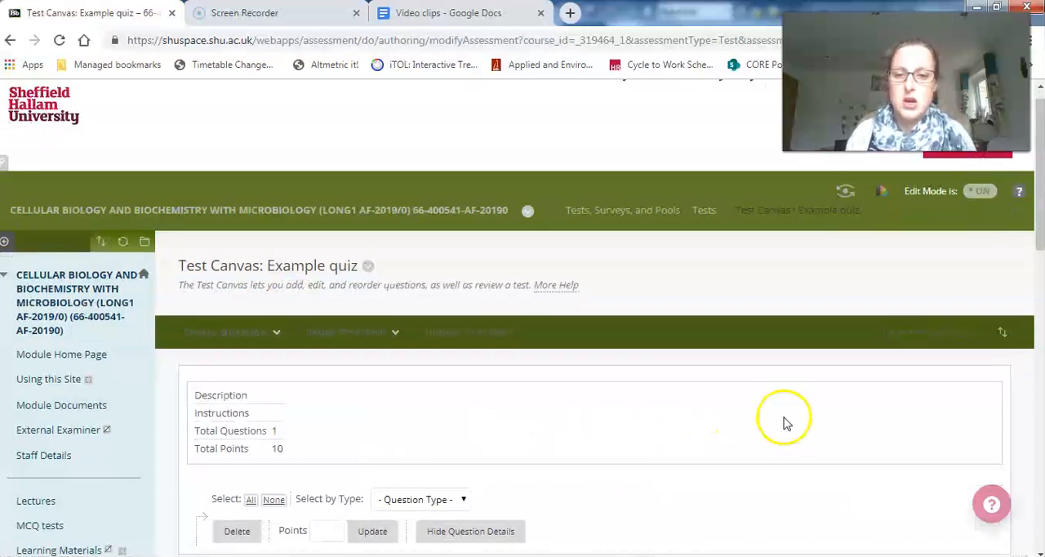
pyautogui.scroll(-4, 783, 423)
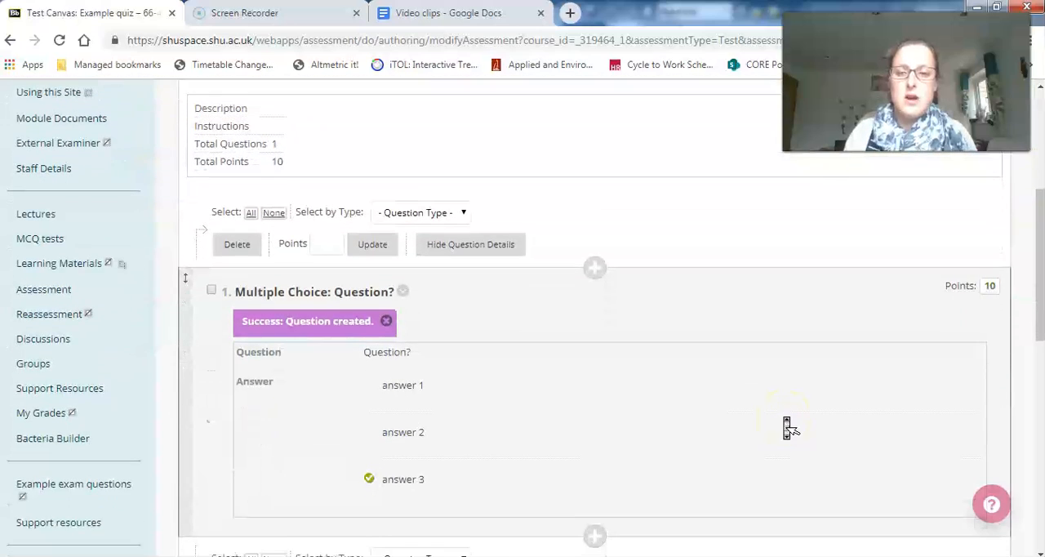
pyautogui.scroll(2, 788, 426)
pyautogui.scroll(-2, 788, 426)
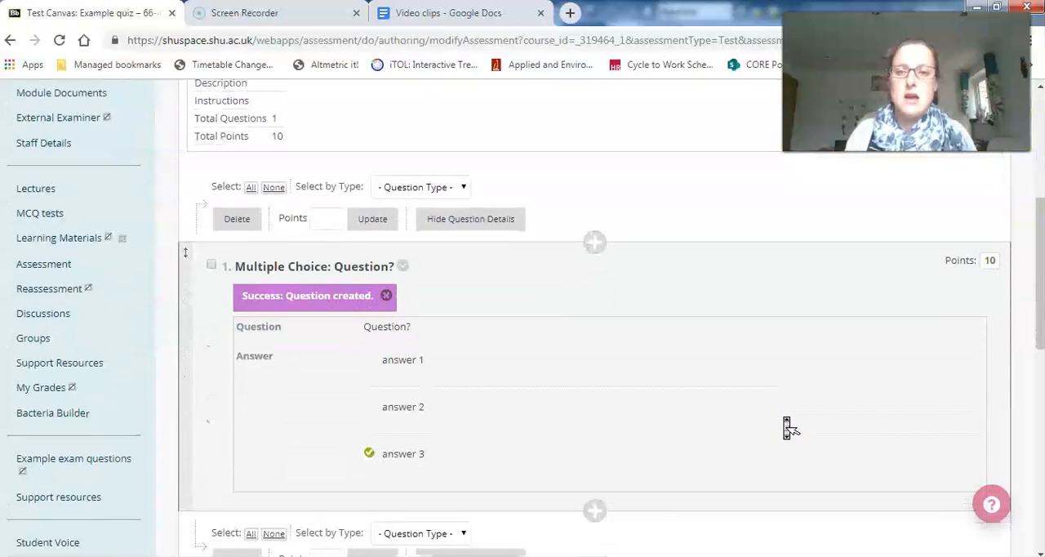
pyautogui.scroll(-1, 787, 426)
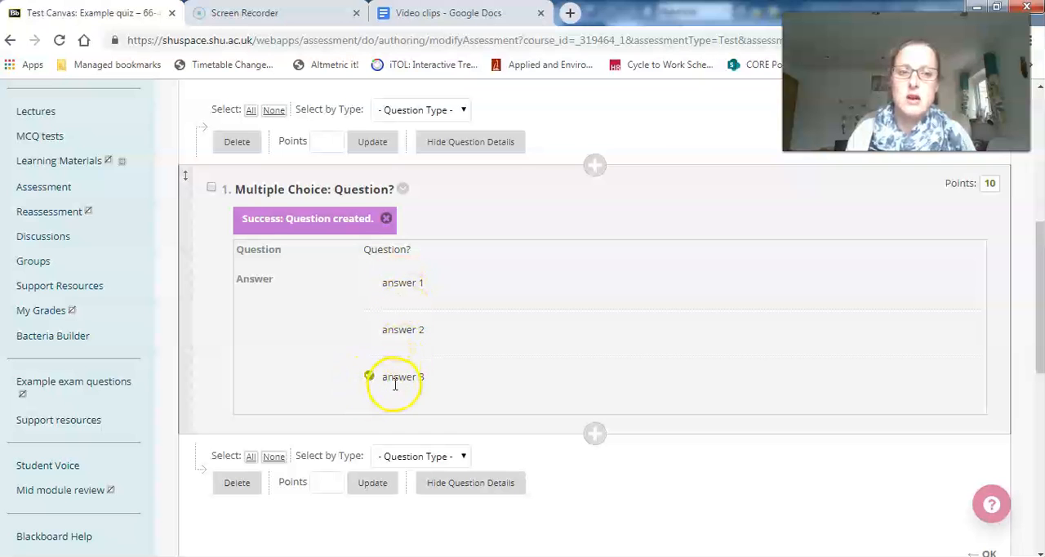
# - Set the multiple choice question's points to 1 and finish editing the Example quiz test canvas
pyautogui.click(990, 189)
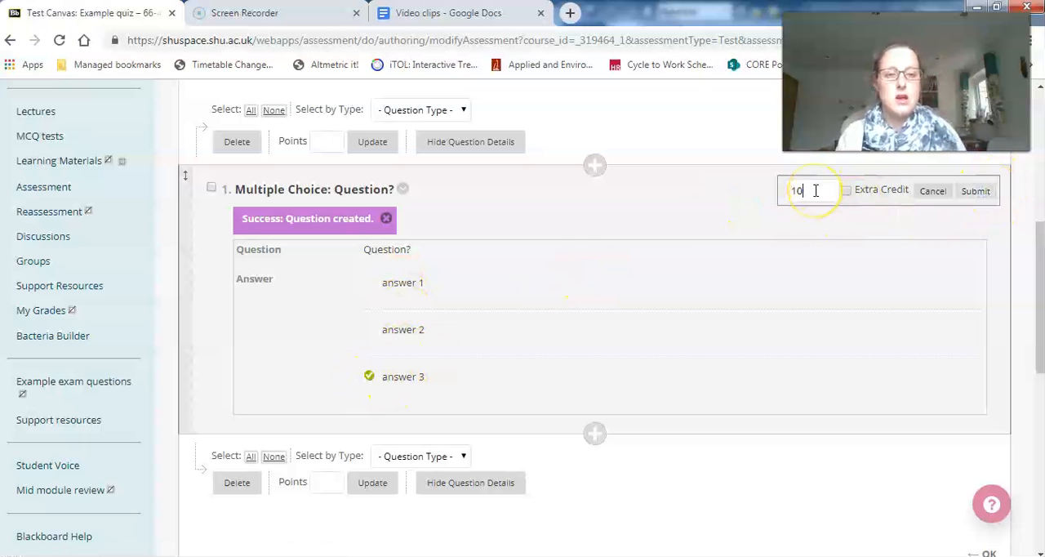
pyautogui.click(974, 191)
pyautogui.moveTo(1039, 253); pyautogui.dragTo(1037, 282)
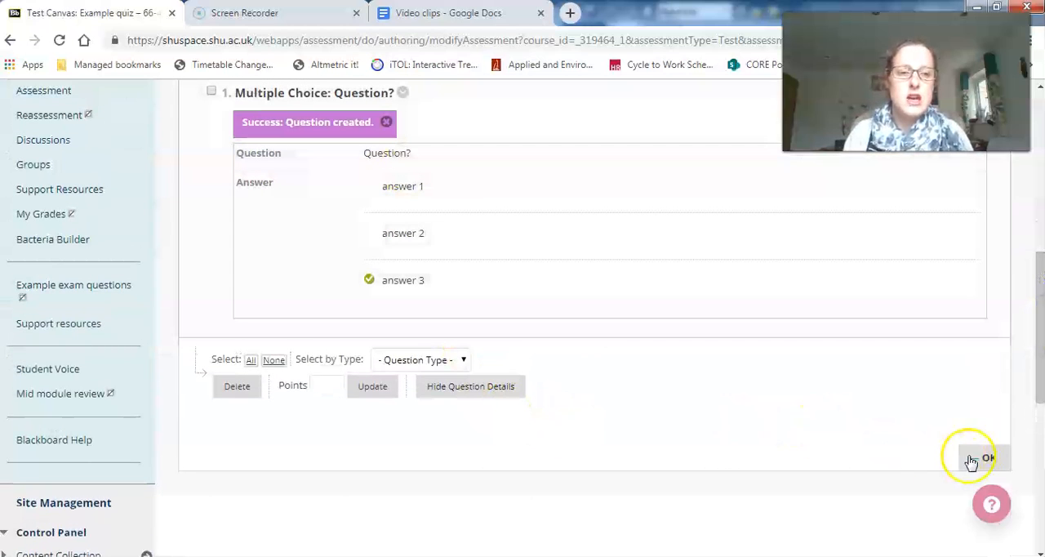
pyautogui.click(987, 460)
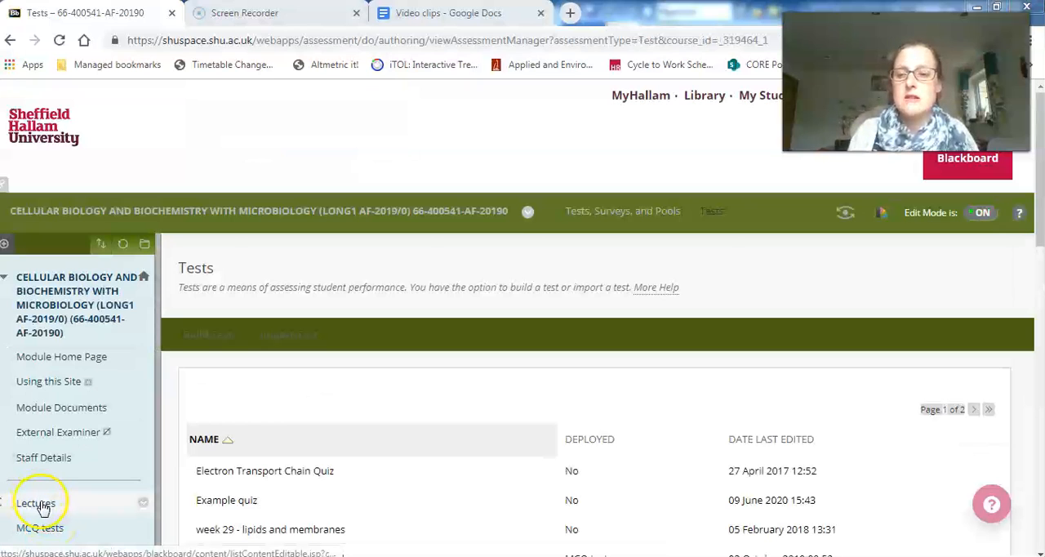
# - Open the Example folder in the Lectures area and start adding a test there
pyautogui.click(41, 503)
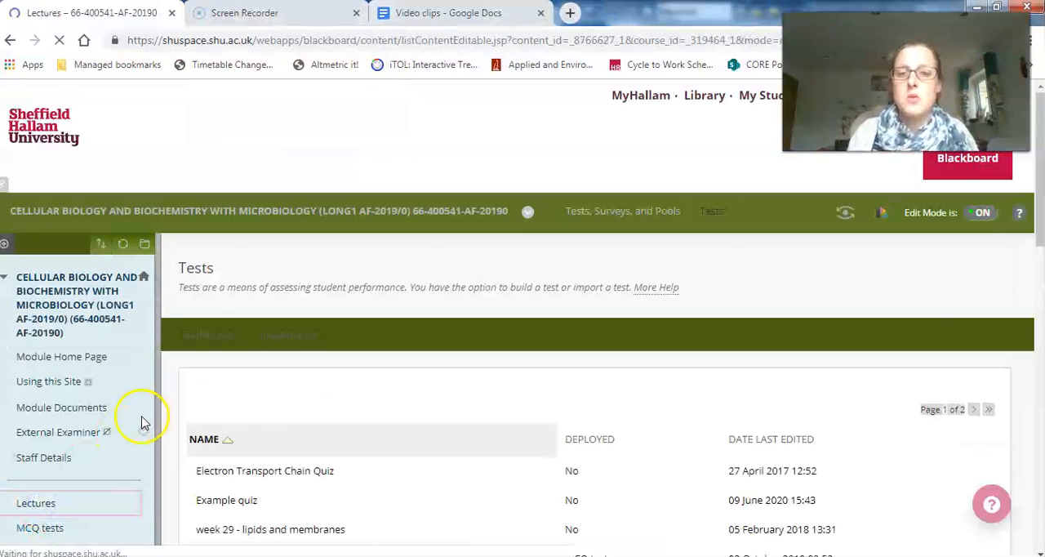
pyautogui.click(259, 374)
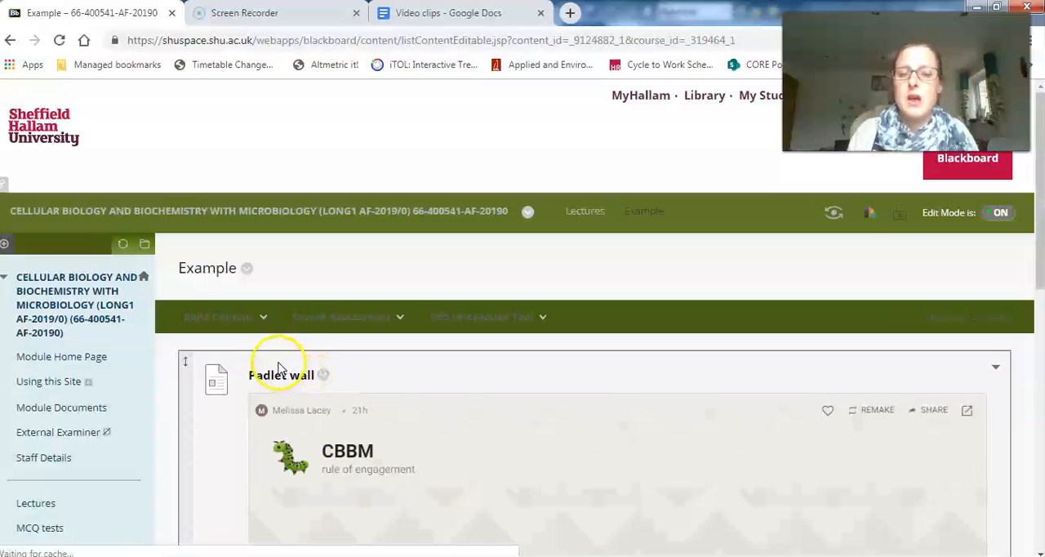
pyautogui.click(298, 317)
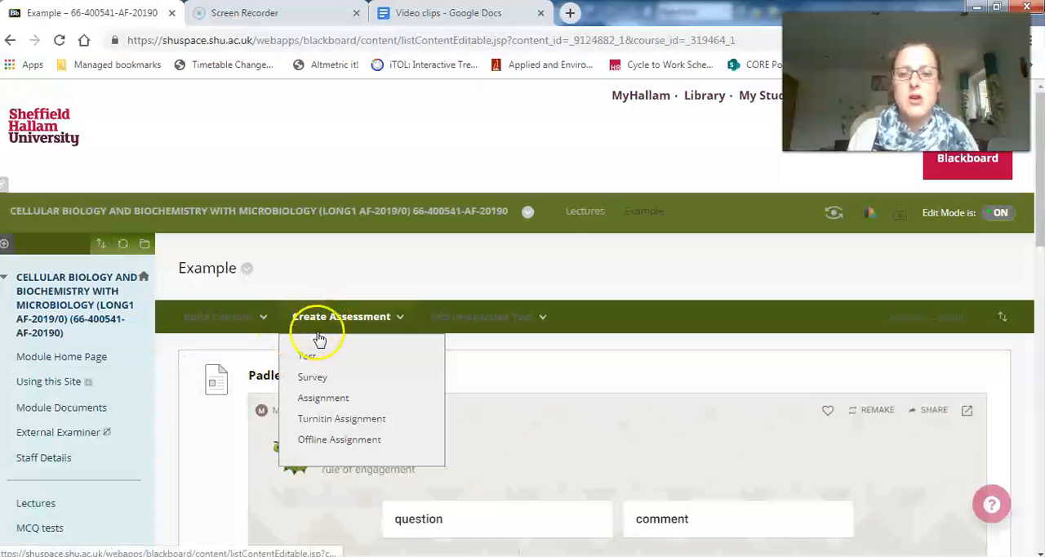
pyautogui.click(307, 357)
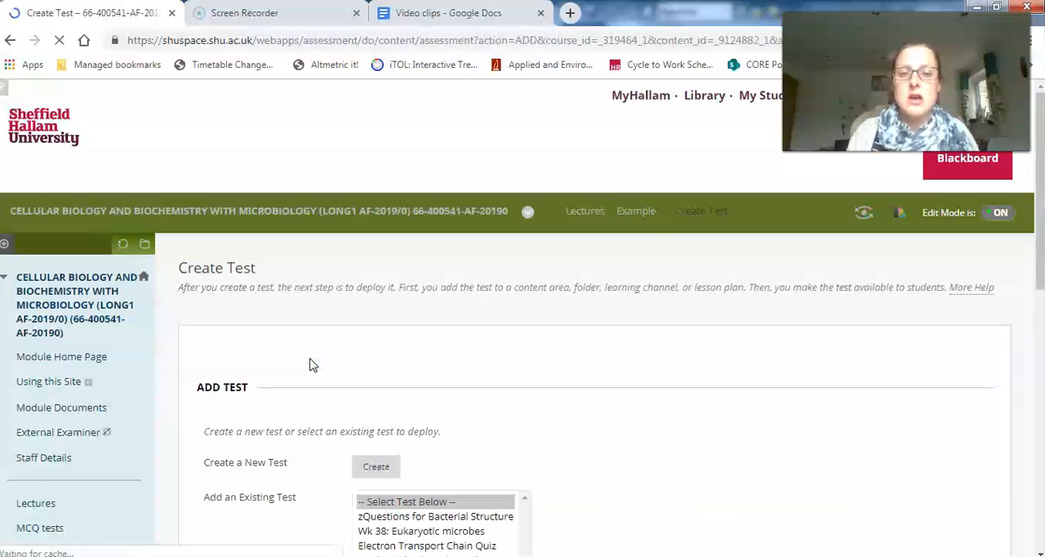
# - Select the existing test "Example quiz" and add it to the Example folder
pyautogui.scroll(-2, 427, 369)
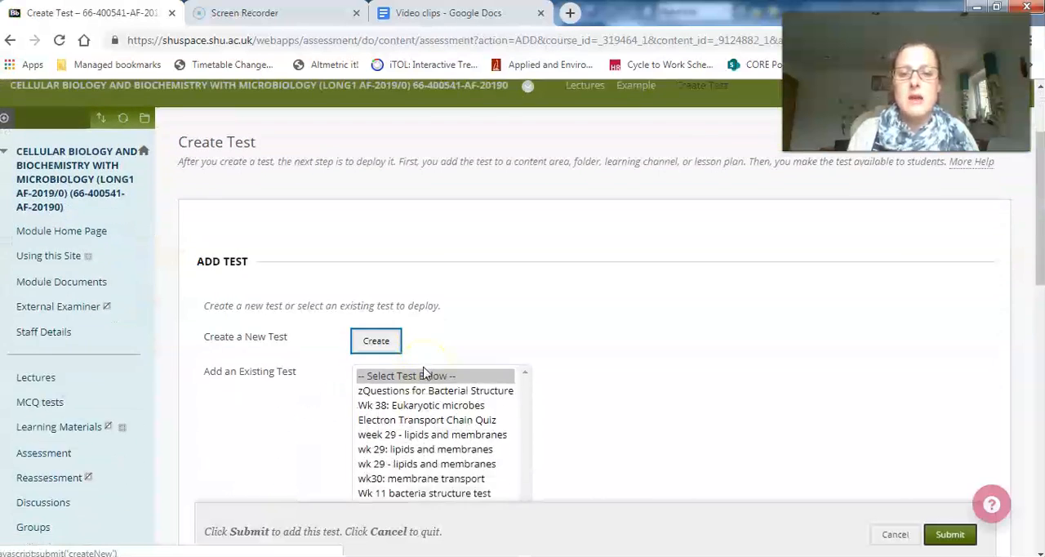
pyautogui.click(377, 317)
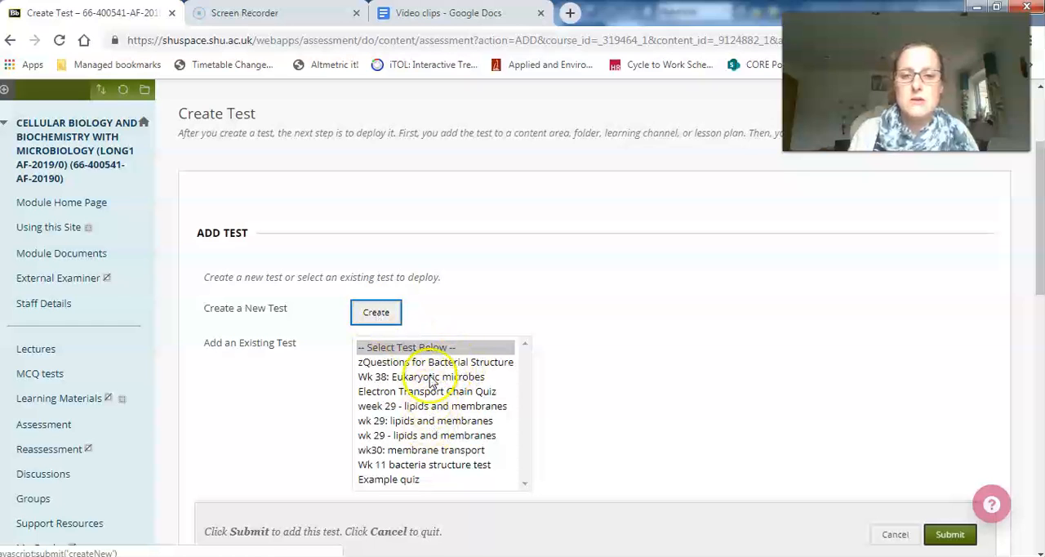
pyautogui.click(413, 482)
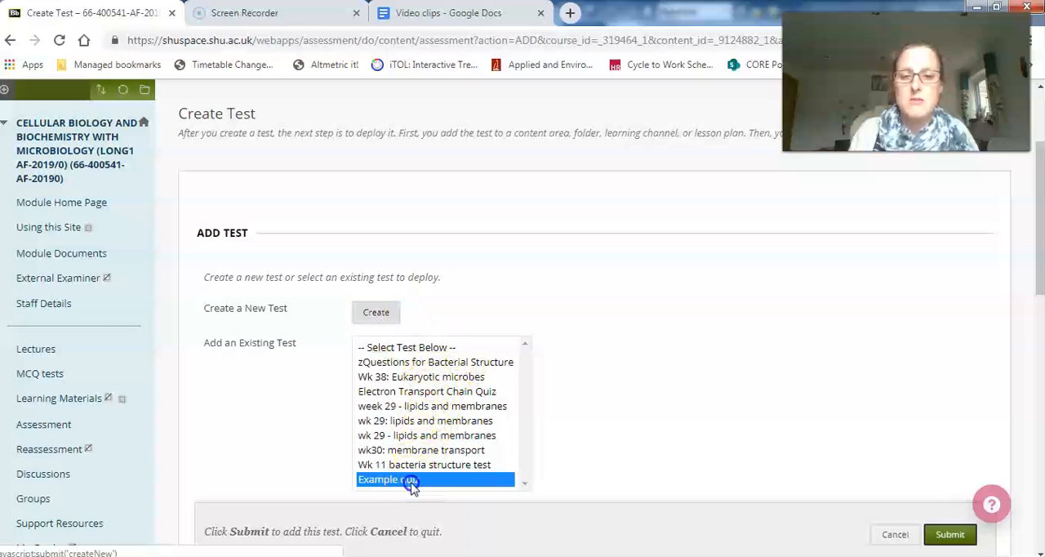
pyautogui.click(952, 535)
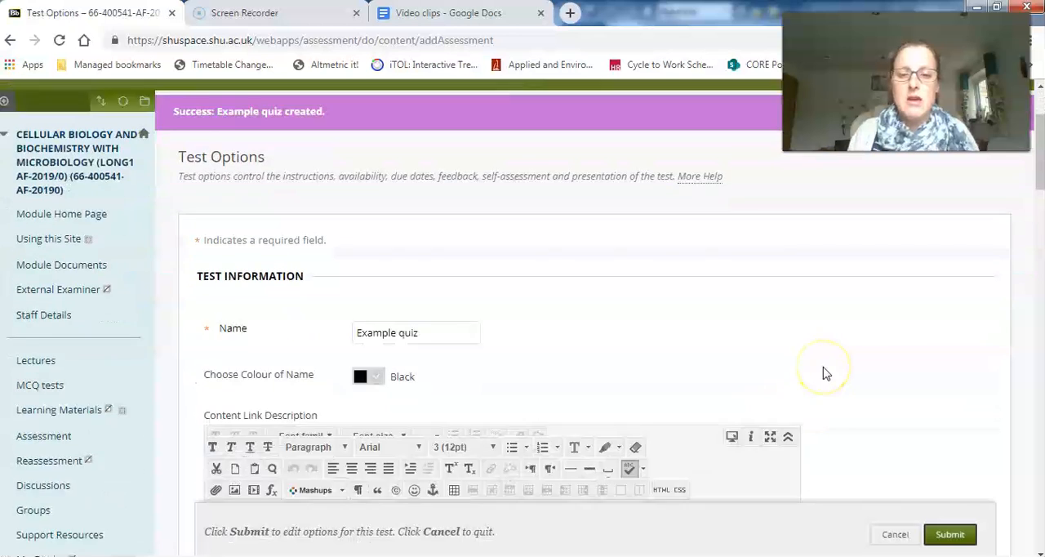
# - Allow multiple attempts on the Example quiz, limiting the number of attempts to 3
pyautogui.scroll(-6, 825, 373)
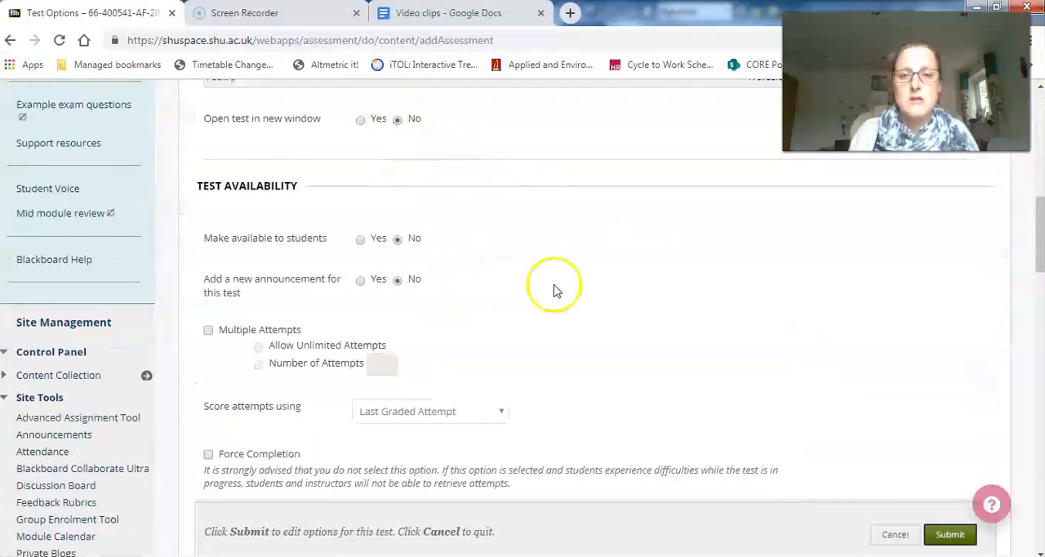
pyautogui.scroll(-1, 554, 290)
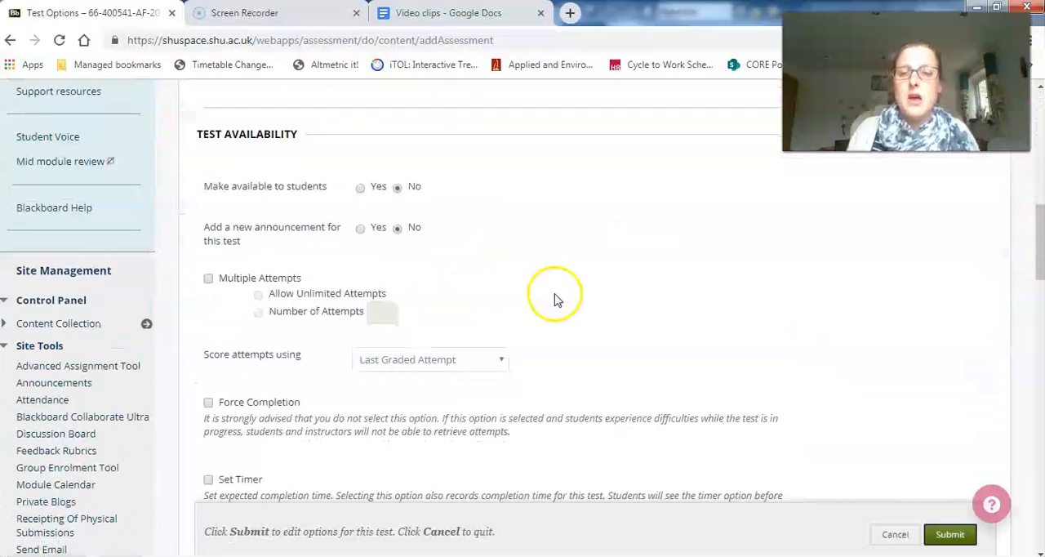
pyautogui.scroll(-3, 554, 291)
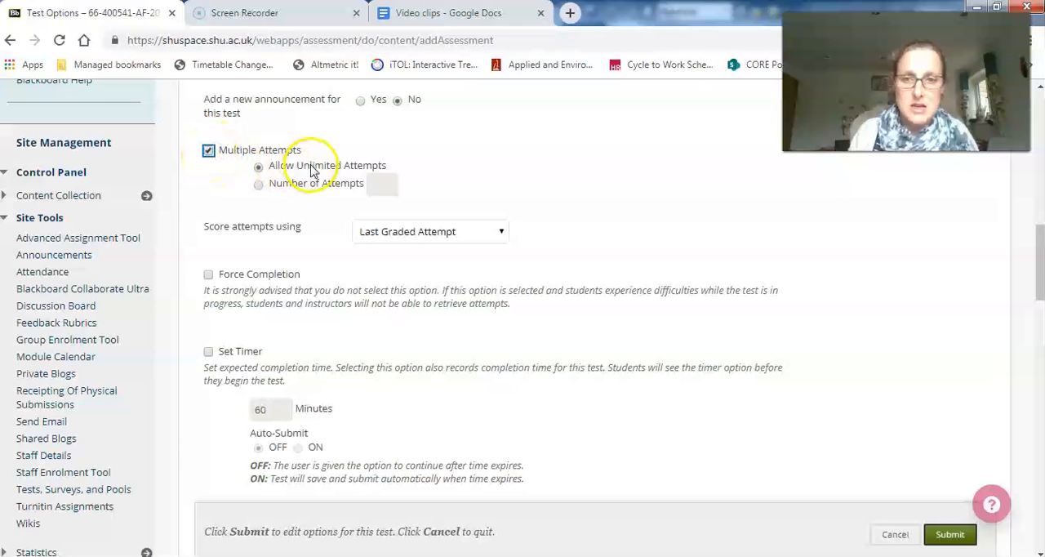
pyautogui.click(257, 184)
pyautogui.click(378, 185)
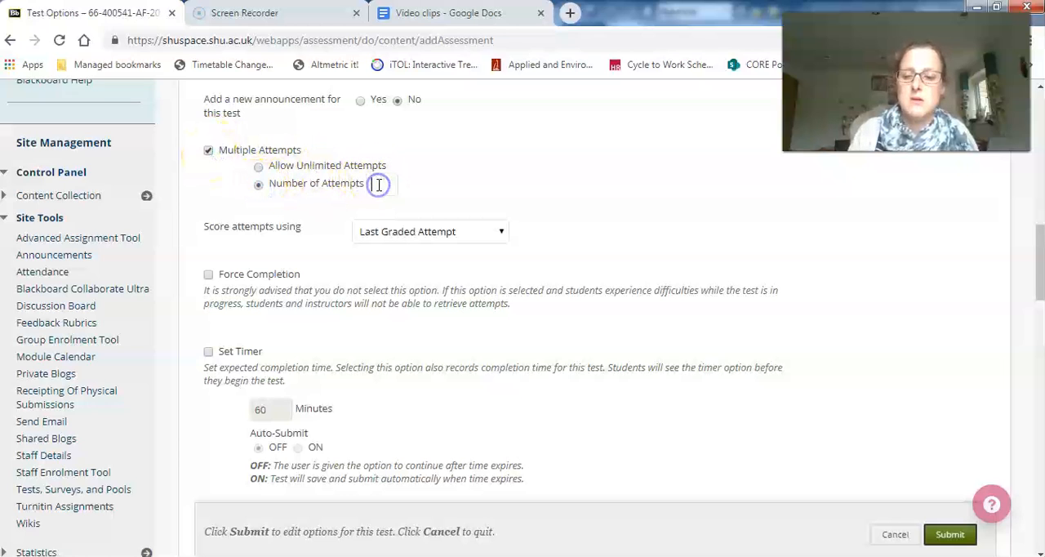
pyautogui.write('3')
pyautogui.click(569, 223)
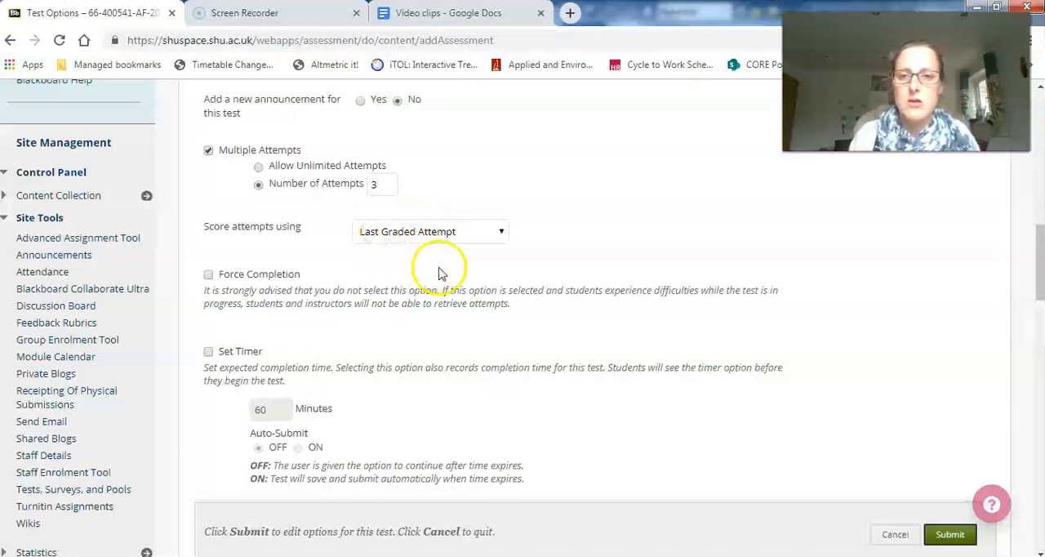
# - Review the remaining test options, from timer, display dates, password and due date to self-assessment and the results and feedback settings
pyautogui.scroll(-3, 491, 282)
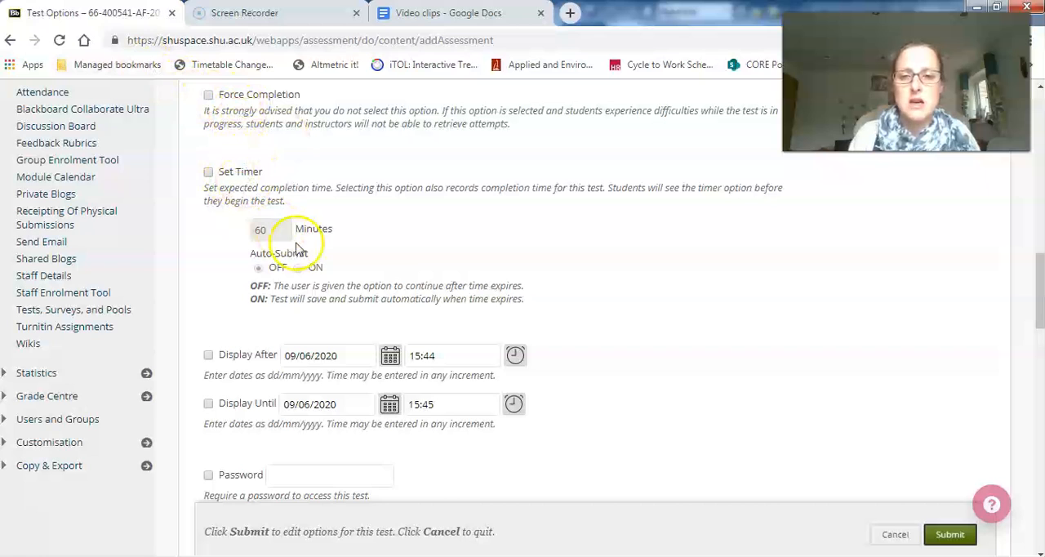
pyautogui.scroll(-1, 485, 327)
pyautogui.scroll(-1, 485, 326)
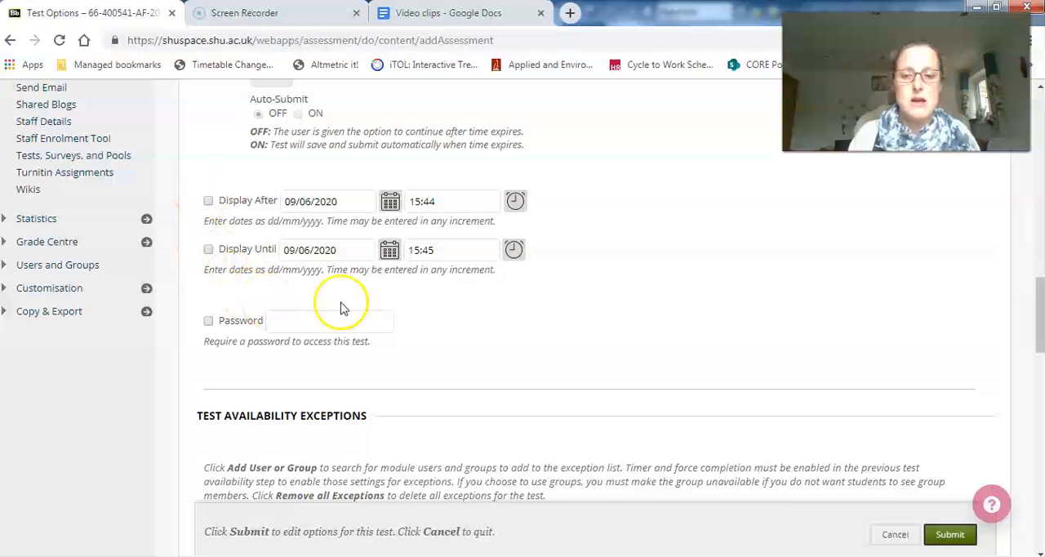
pyautogui.scroll(-2, 426, 318)
pyautogui.scroll(-4, 424, 317)
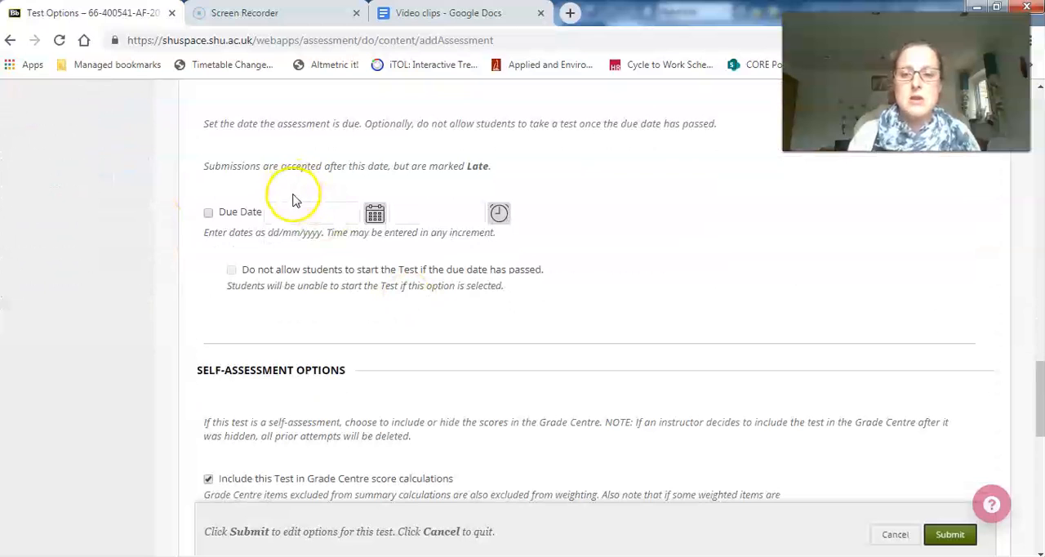
pyautogui.scroll(-2, 322, 220)
pyautogui.scroll(-4, 324, 227)
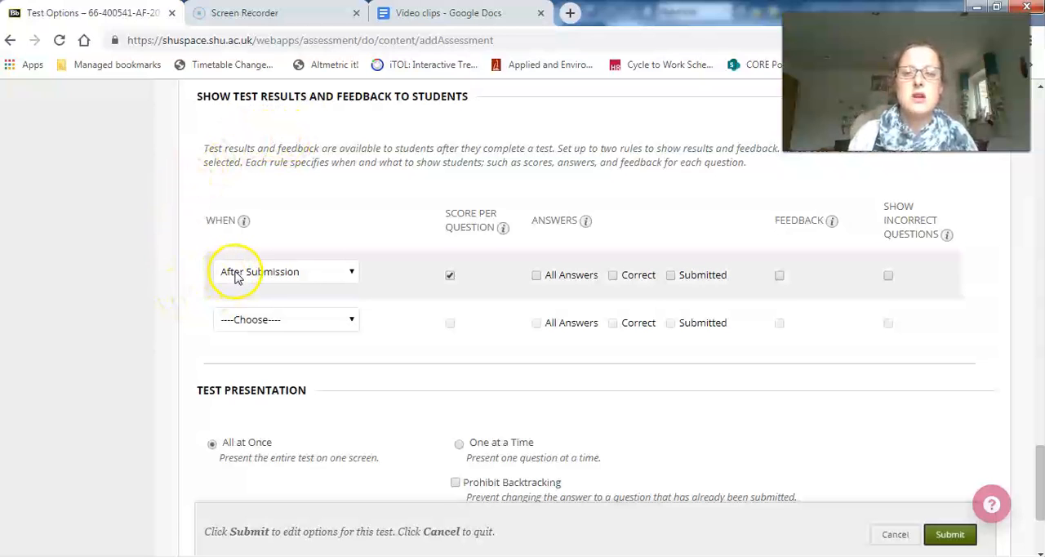
# - Examine the After Submission results rule, covering its score per question and answer settings and the available timing choices
pyautogui.click(449, 275)
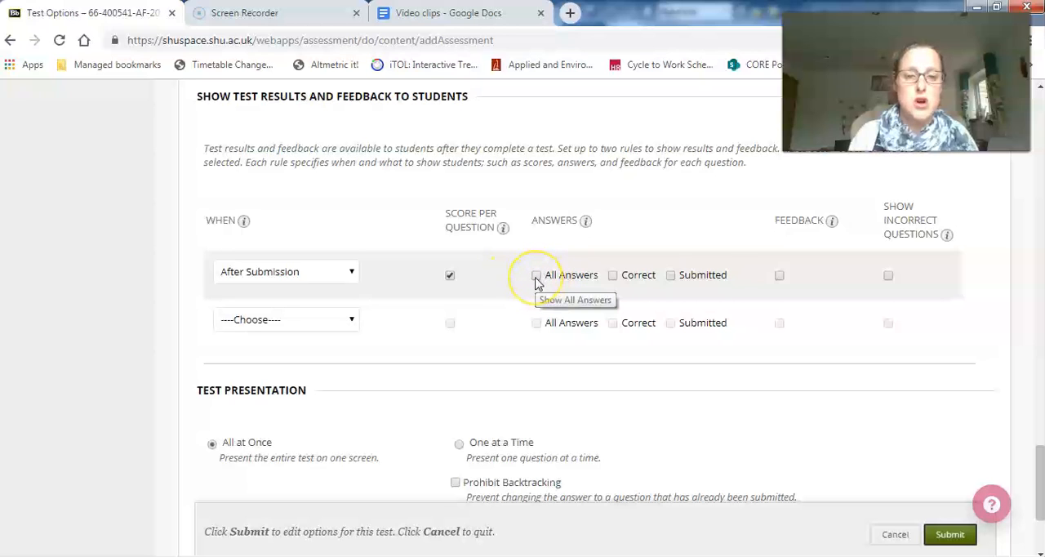
pyautogui.click(582, 287)
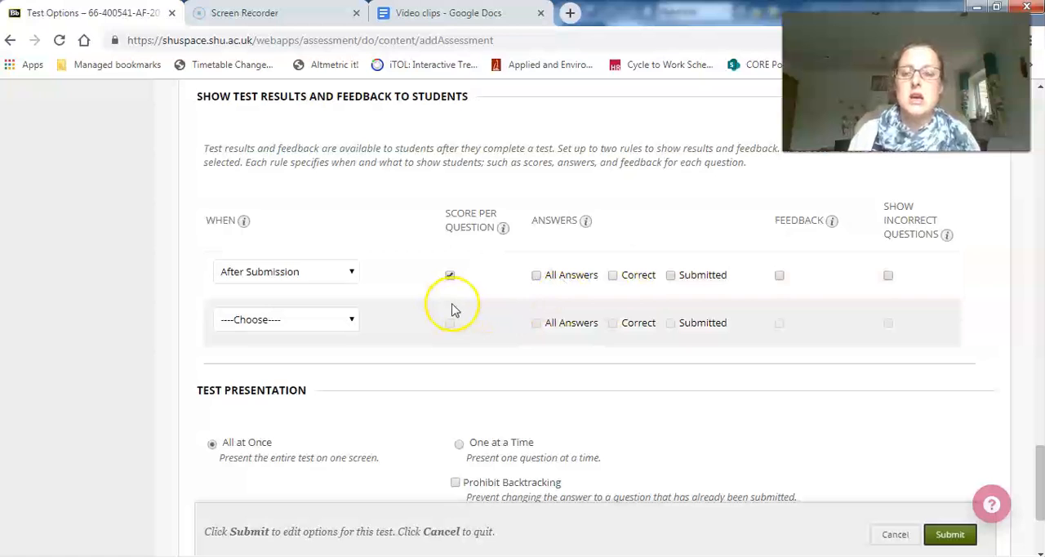
pyautogui.click(286, 272)
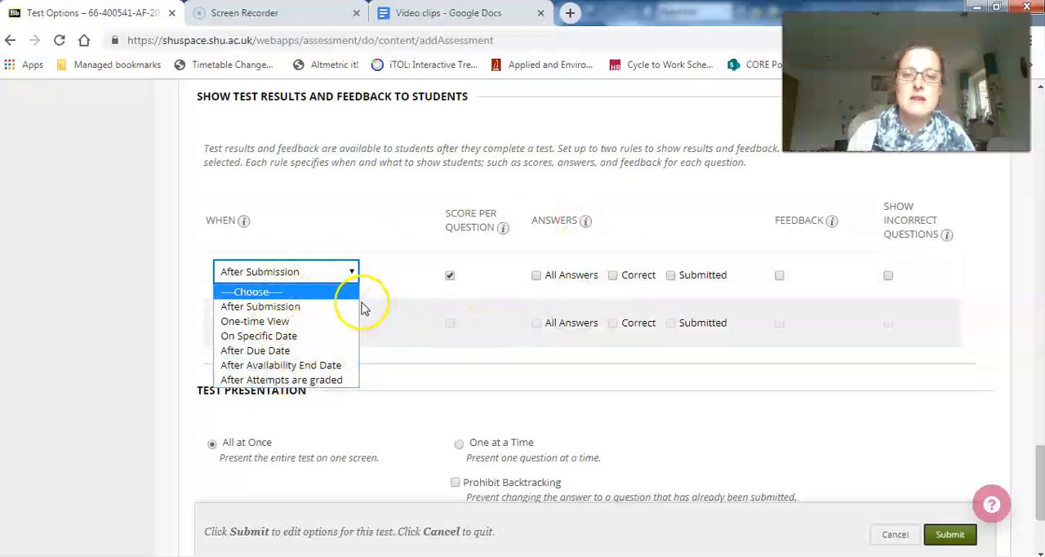
pyautogui.click(161, 304)
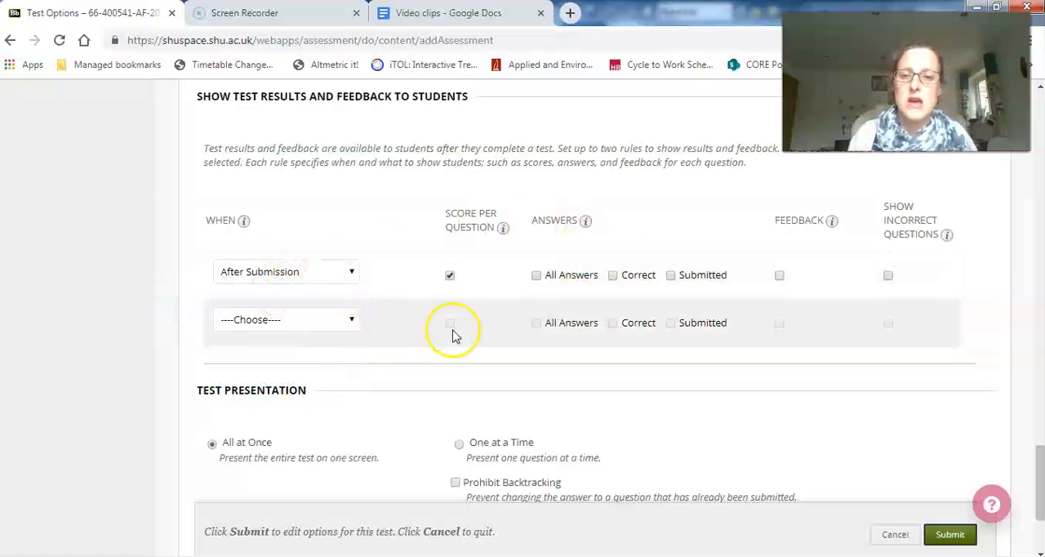
# - Submit the test options with the test presented all at once, and locate the Example quiz in the Example folder
pyautogui.scroll(-3, 455, 335)
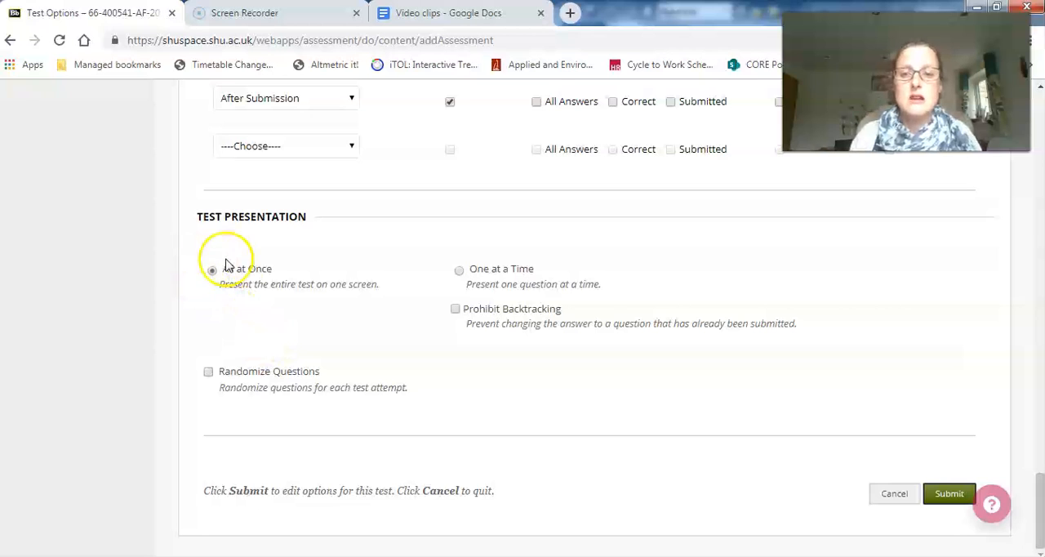
pyautogui.click(947, 494)
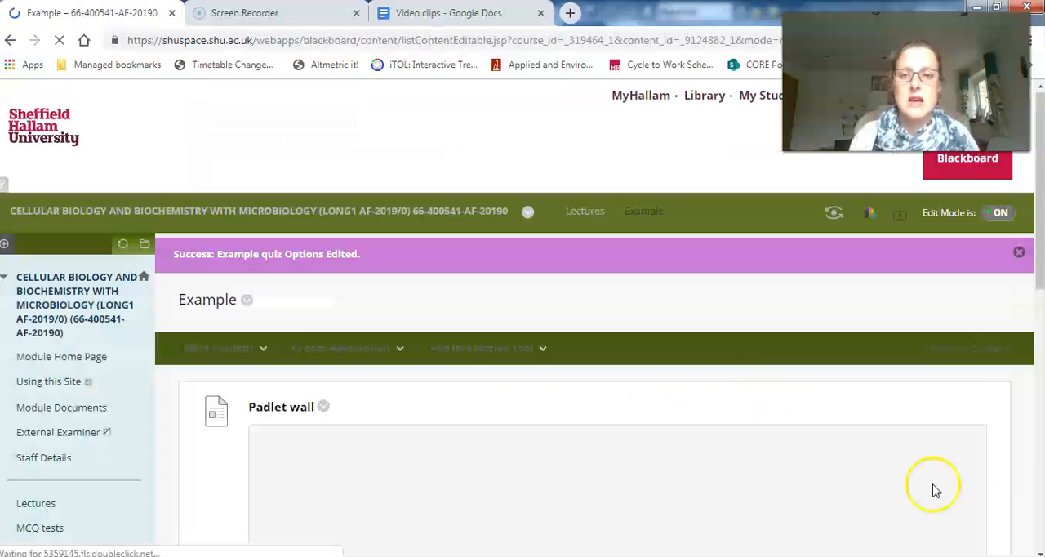
pyautogui.scroll(-7, 711, 374)
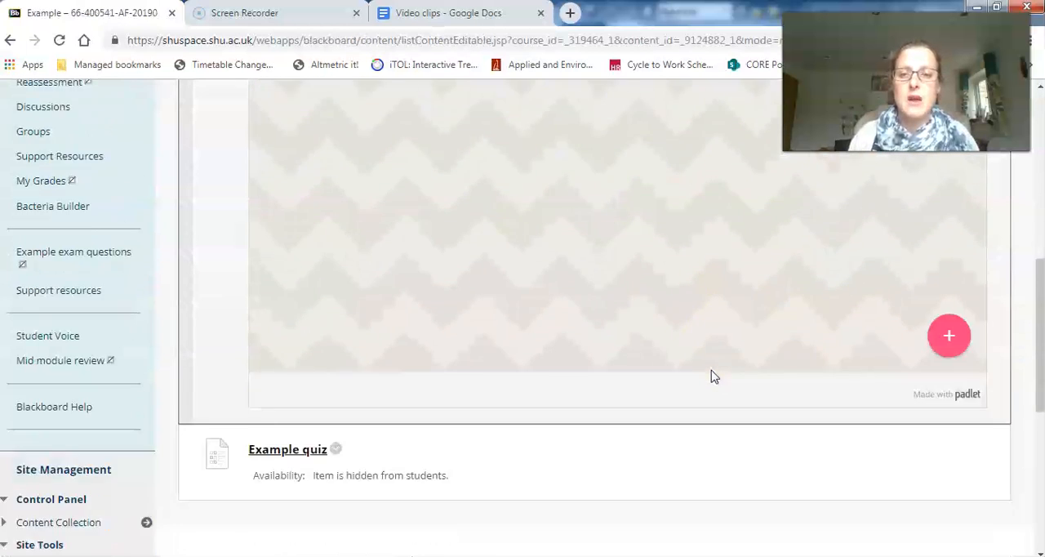
pyautogui.scroll(-2, 711, 374)
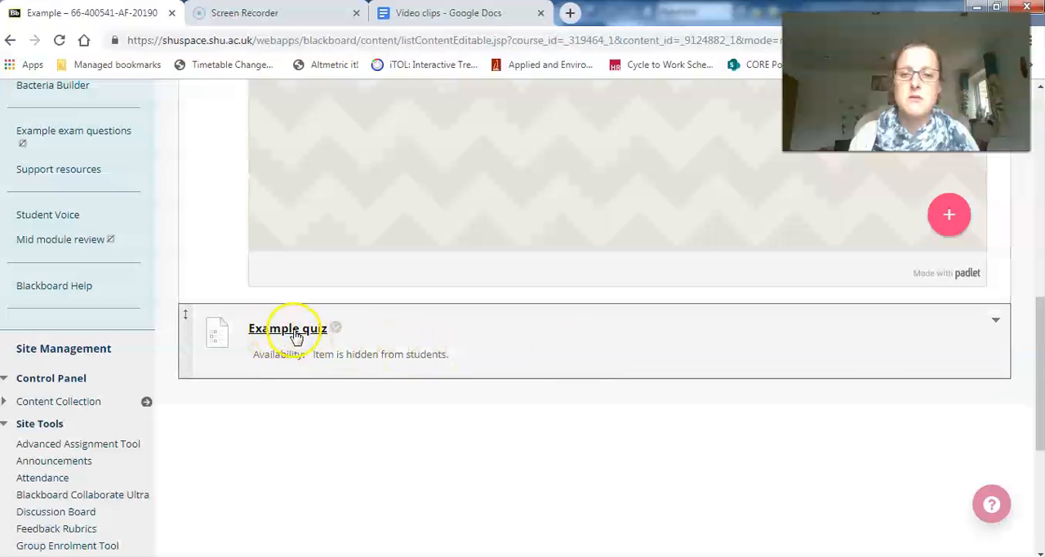